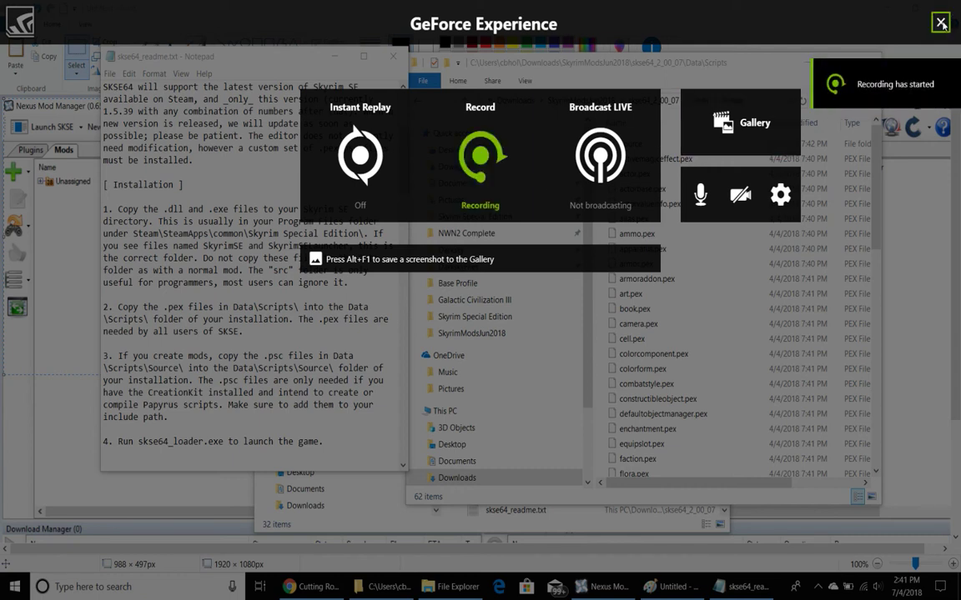
# Close the recording overlay, switch to Nexus Mod Manager and bring the mod names in the mods list into view.
pyautogui.click(940, 24)
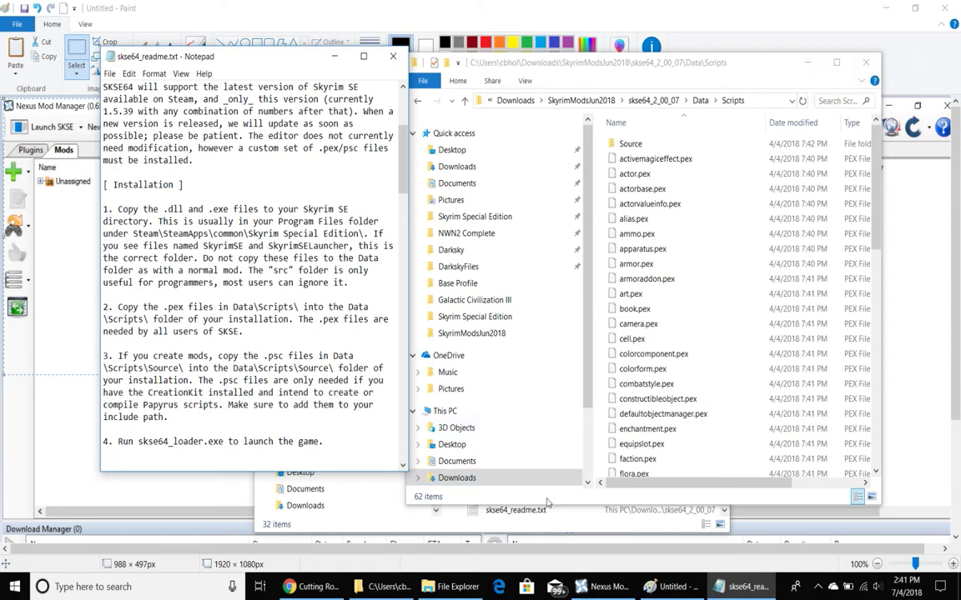
pyautogui.moveTo(589, 585)
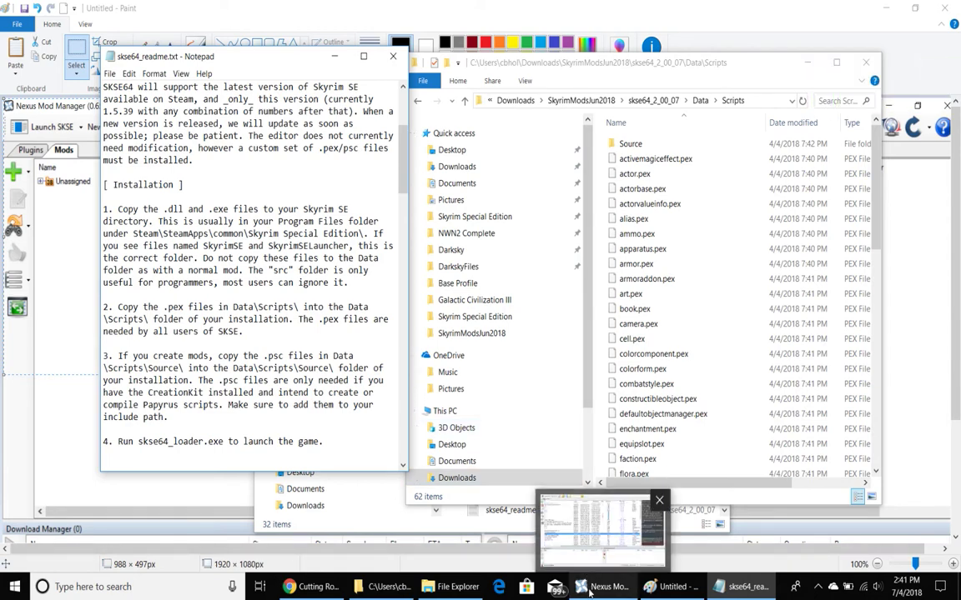
pyautogui.click(589, 588)
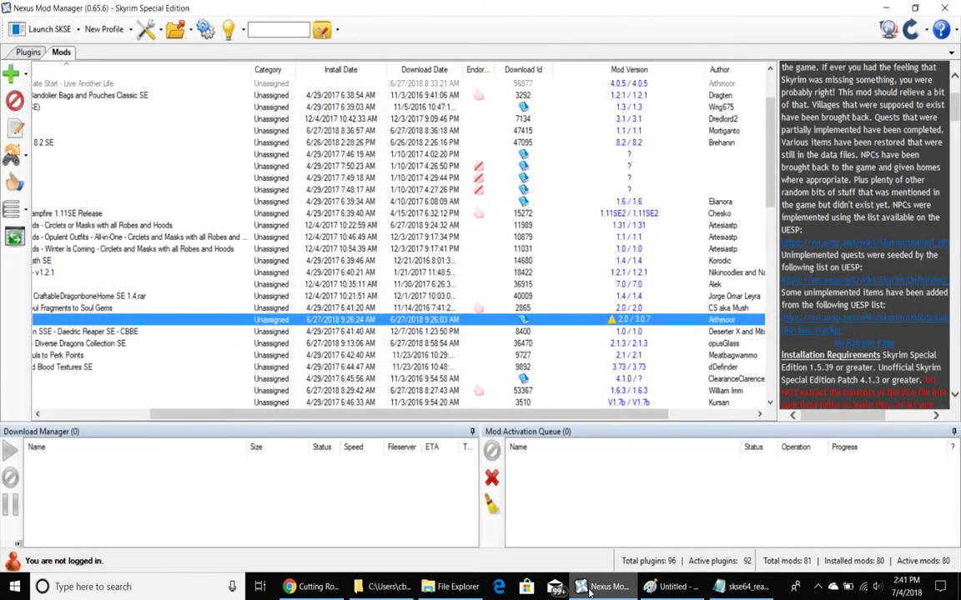
pyautogui.moveTo(303, 414); pyautogui.dragTo(197, 415)
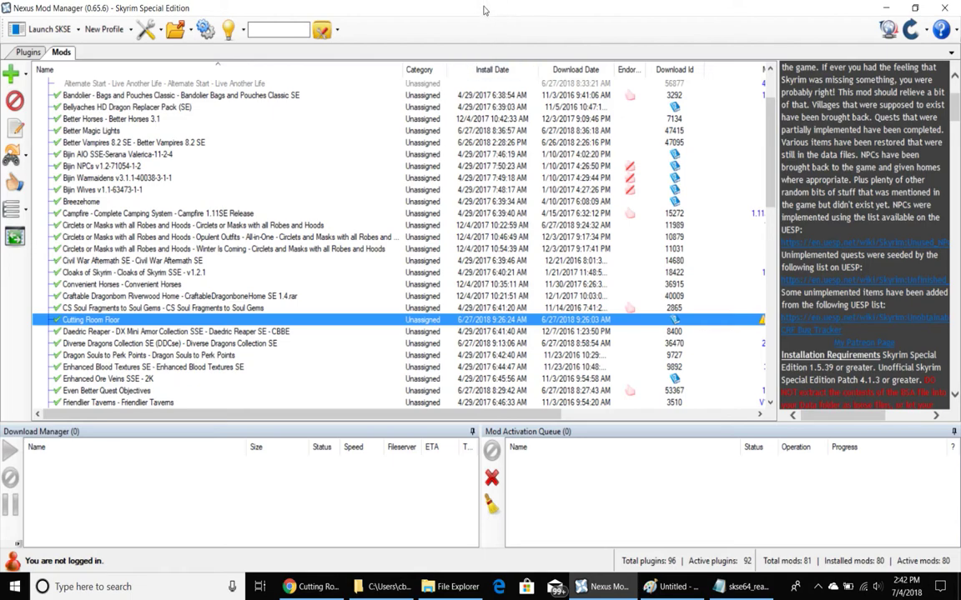
# Switch to Chrome and look at the Nexus Mod Manager download page, its web address and the LOOT website.
pyautogui.click(312, 587)
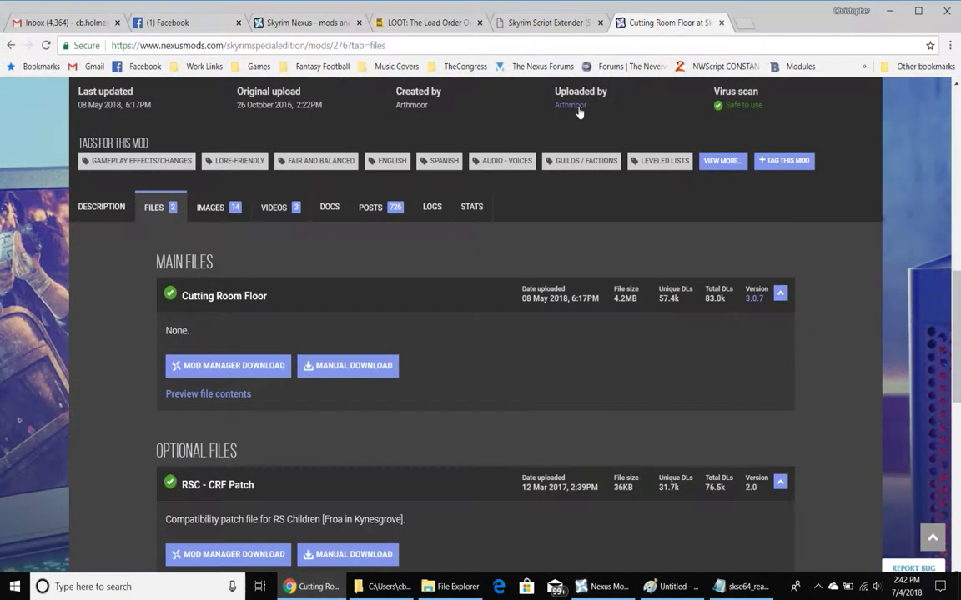
pyautogui.click(312, 22)
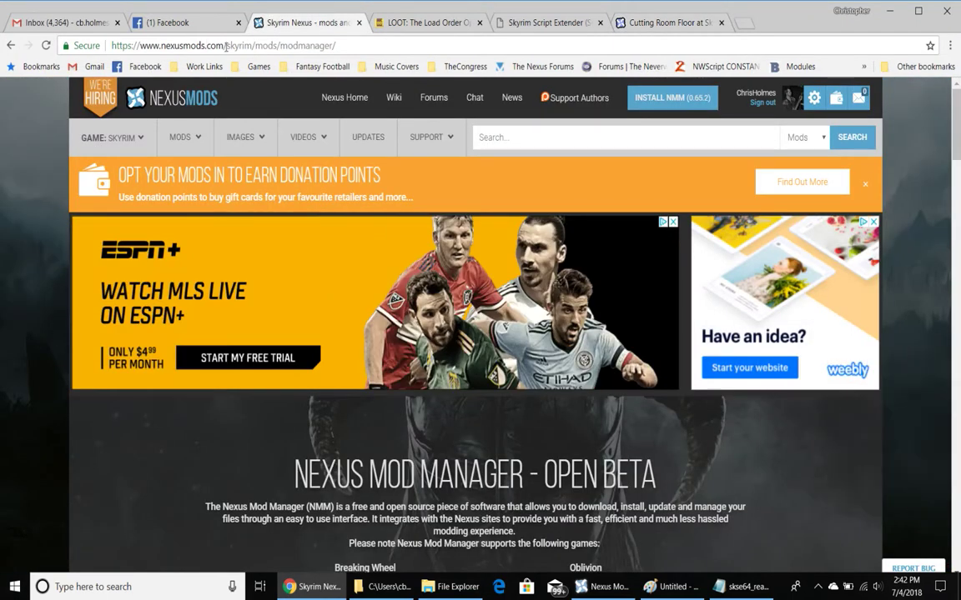
pyautogui.moveTo(350, 47); pyautogui.dragTo(77, 46)
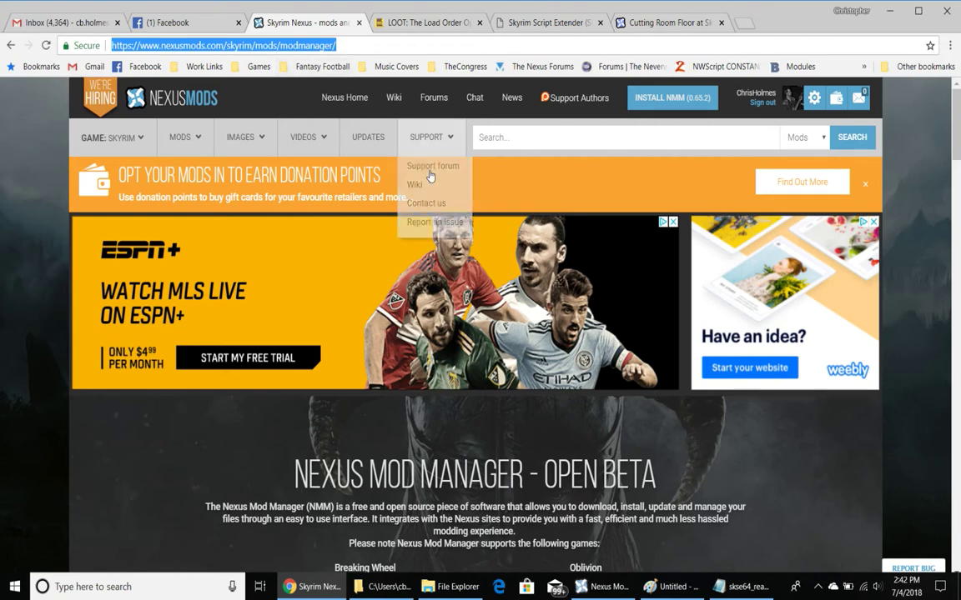
pyautogui.click(383, 23)
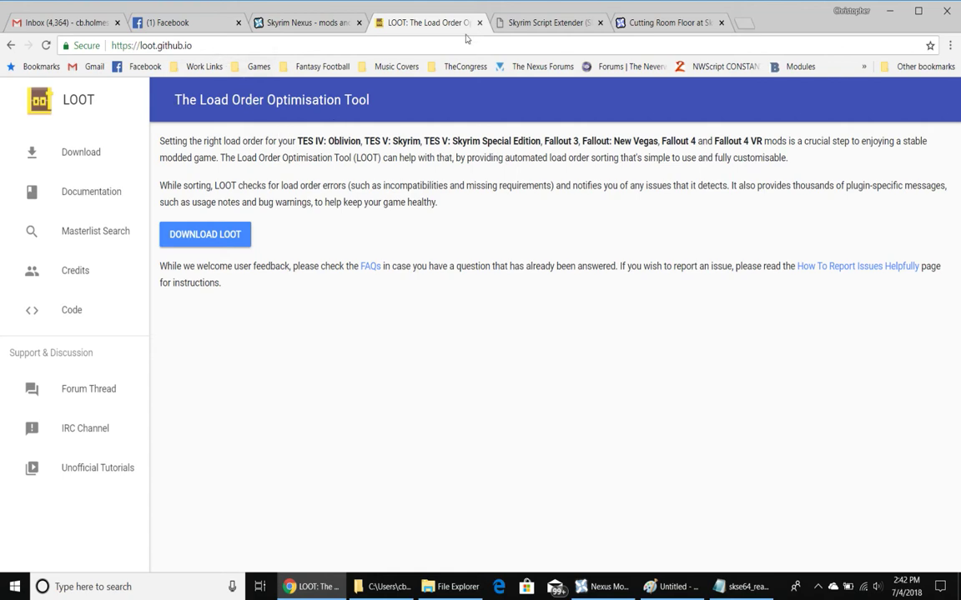
# On the Skyrim Script Extender page, highlight the Current SE build 2.0.7 line including its 7z archive link.
pyautogui.click(497, 24)
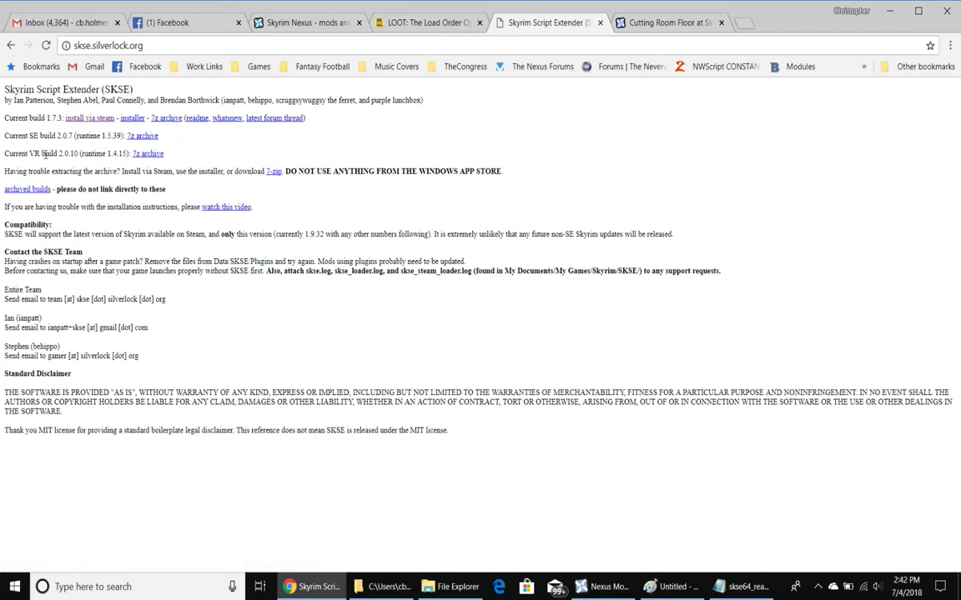
pyautogui.moveTo(36, 153); pyautogui.dragTo(76, 153)
pyautogui.click(36, 154)
pyautogui.moveTo(6, 136); pyautogui.dragTo(68, 137)
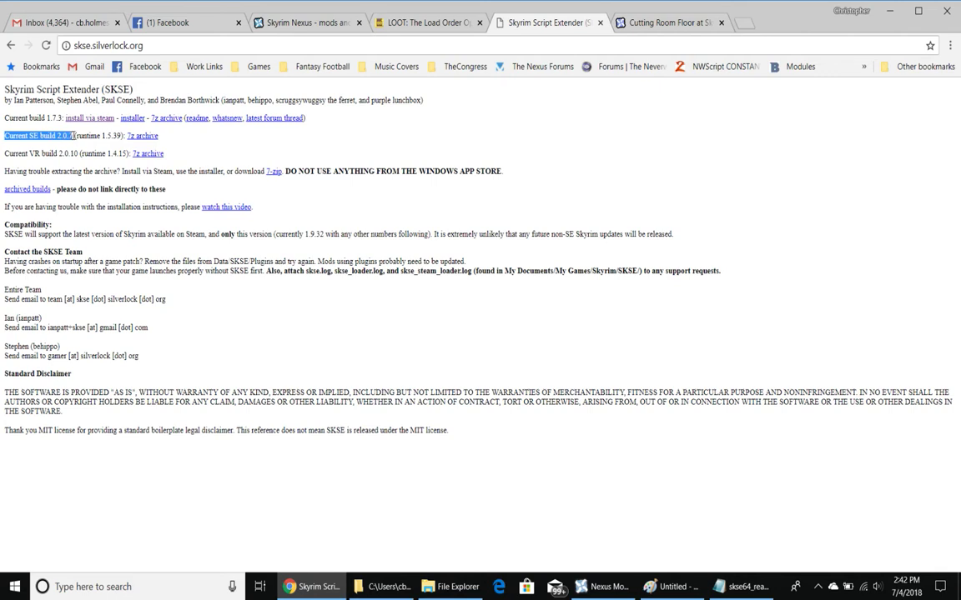
pyautogui.moveTo(74, 136); pyautogui.dragTo(140, 143)
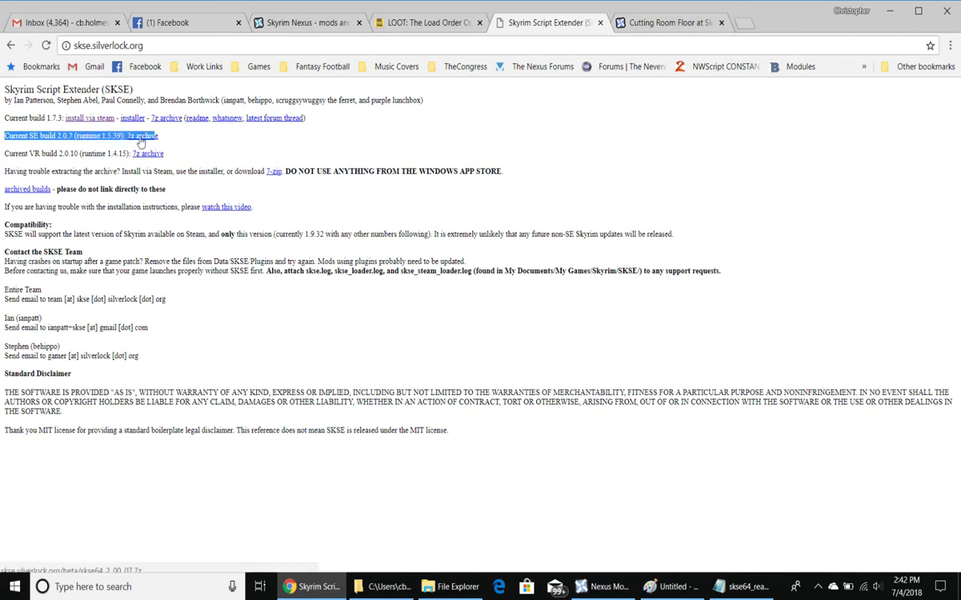
# Switch to File Explorer and open the skse64_2_00_07 folder inside SkyrimModsJun2018, moving its window aside.
pyautogui.click(392, 587)
pyautogui.click(594, 101)
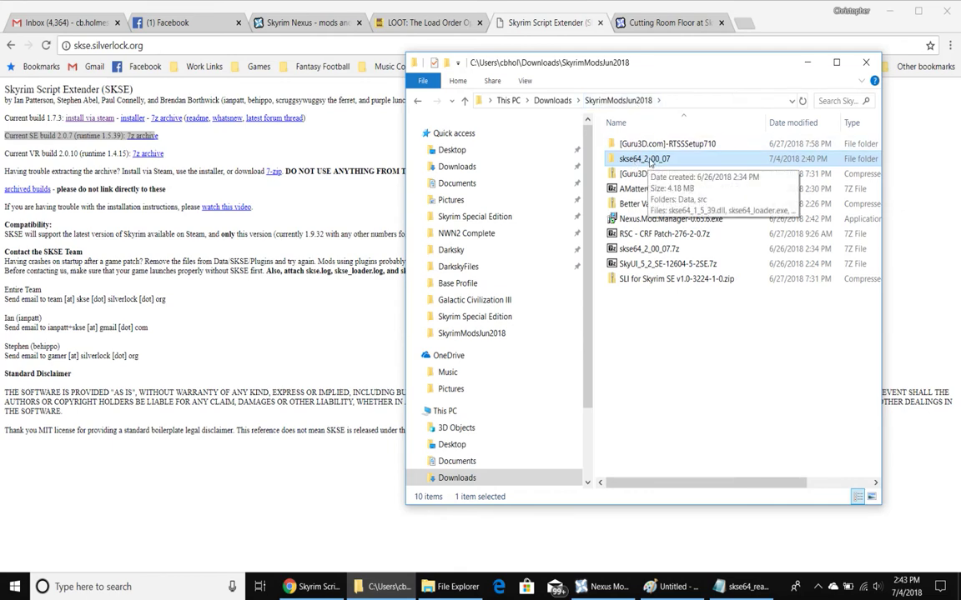
pyautogui.doubleClick(650, 160)
pyautogui.moveTo(582, 63); pyautogui.dragTo(275, 60)
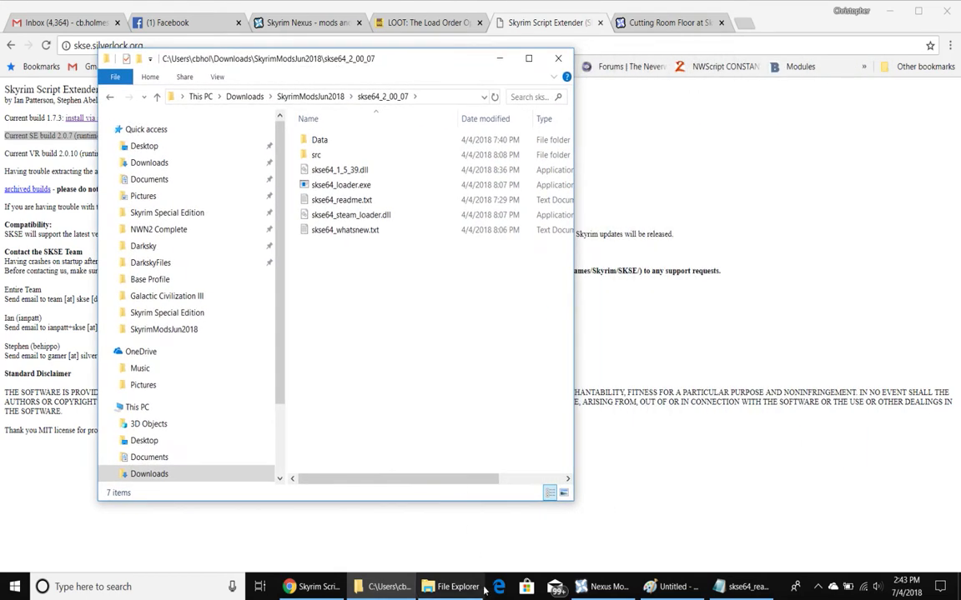
# Place a second File Explorer window beside the first and open the Steam Skyrim Special Edition game folder in it.
pyautogui.click(479, 587)
pyautogui.moveTo(576, 86); pyautogui.dragTo(786, 84)
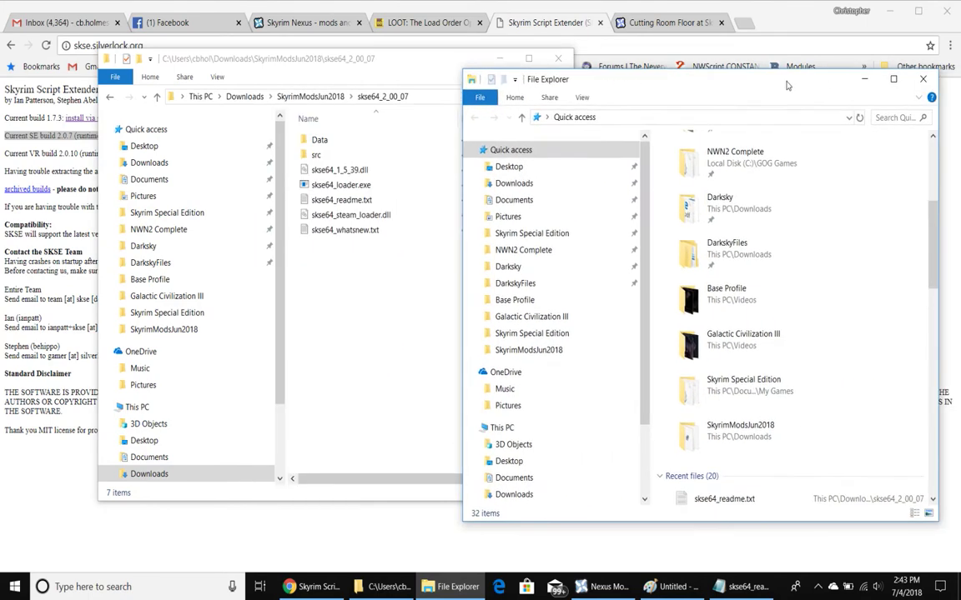
pyautogui.click(533, 234)
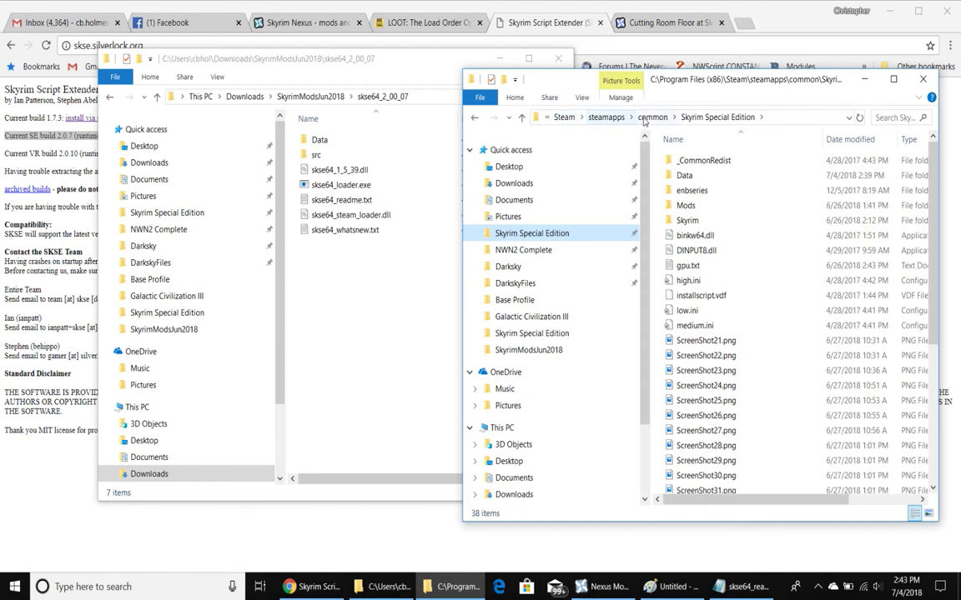
pyautogui.click(381, 67)
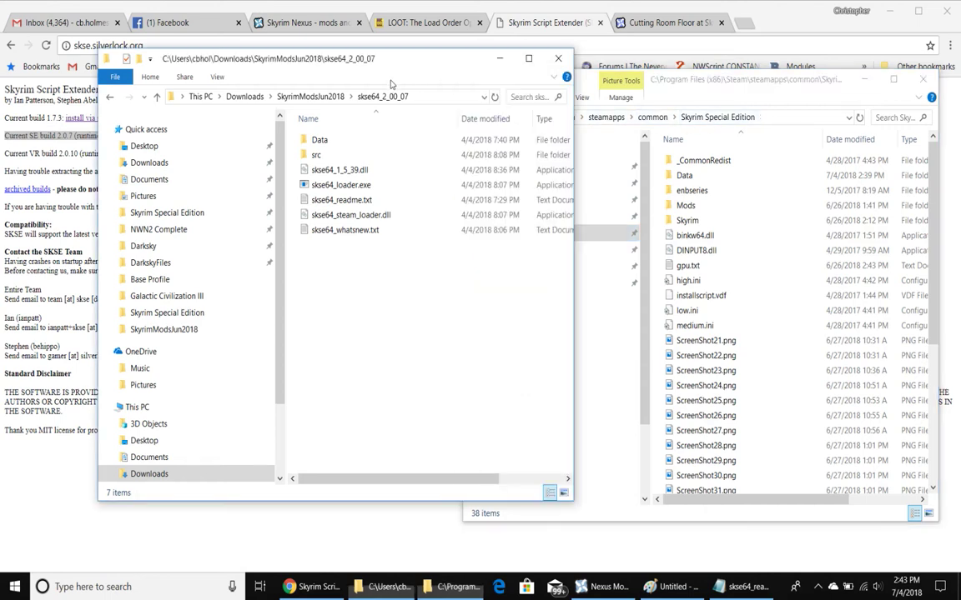
# Review the Installation section of skse64_readme.txt in Notepad and return to the skse64_2_00_07 folder.
pyautogui.click(738, 586)
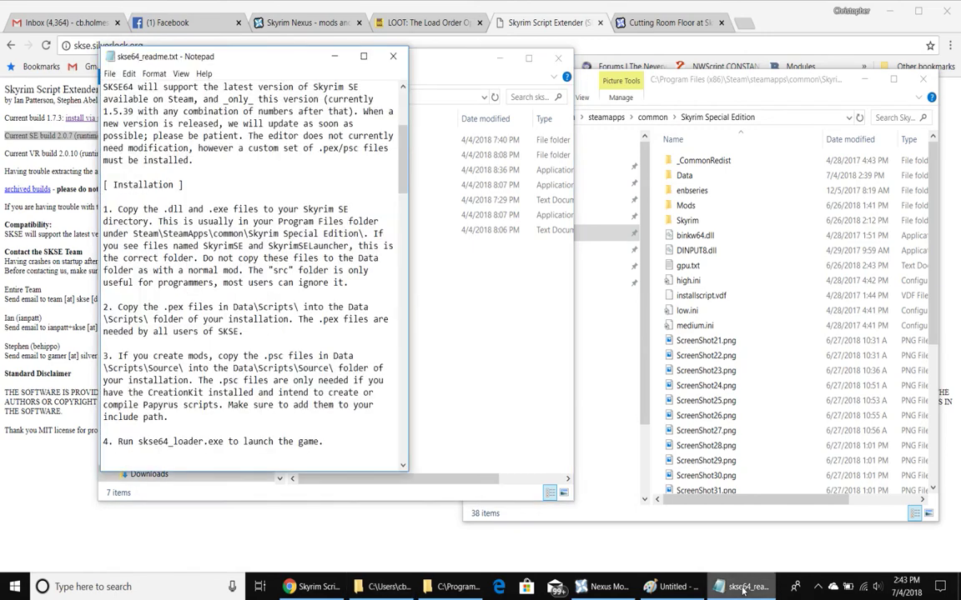
pyautogui.scroll(-1, 405, 146)
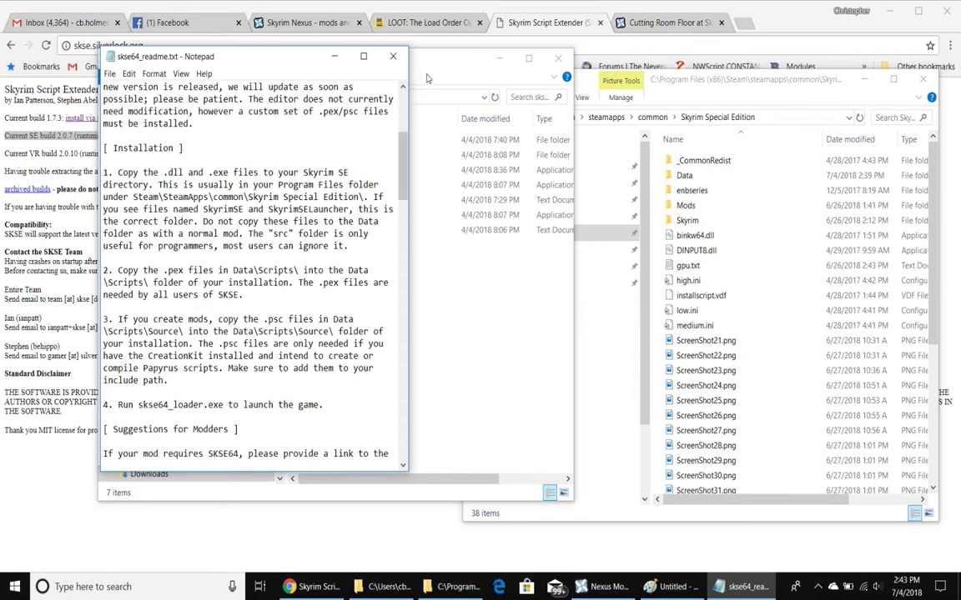
pyautogui.click(391, 58)
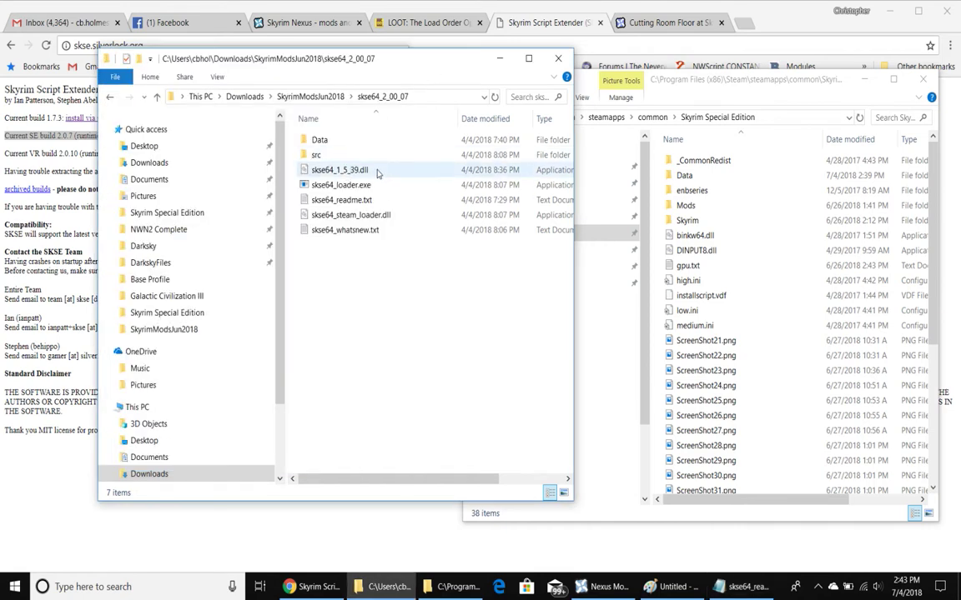
# Select skse64_1_5_39.dll, skse64_loader.exe and skse64_steam_loader.dll, and look for the same files in the Skyrim Special Edition folder.
pyautogui.click(377, 172)
pyautogui.keyDown('ctrl'); pyautogui.click(352, 185); pyautogui.keyUp('ctrl')
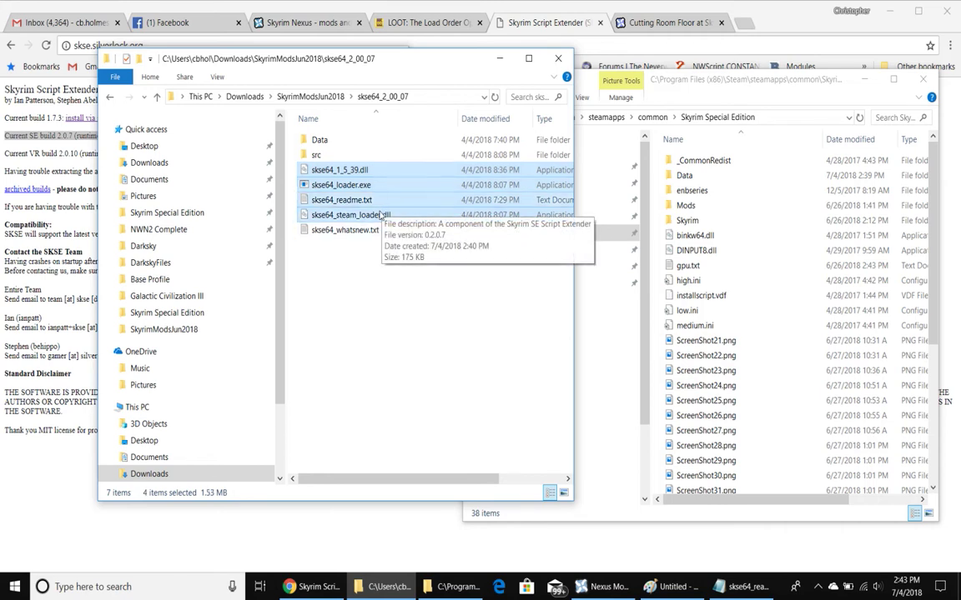
pyautogui.click(367, 200)
pyautogui.click(339, 170)
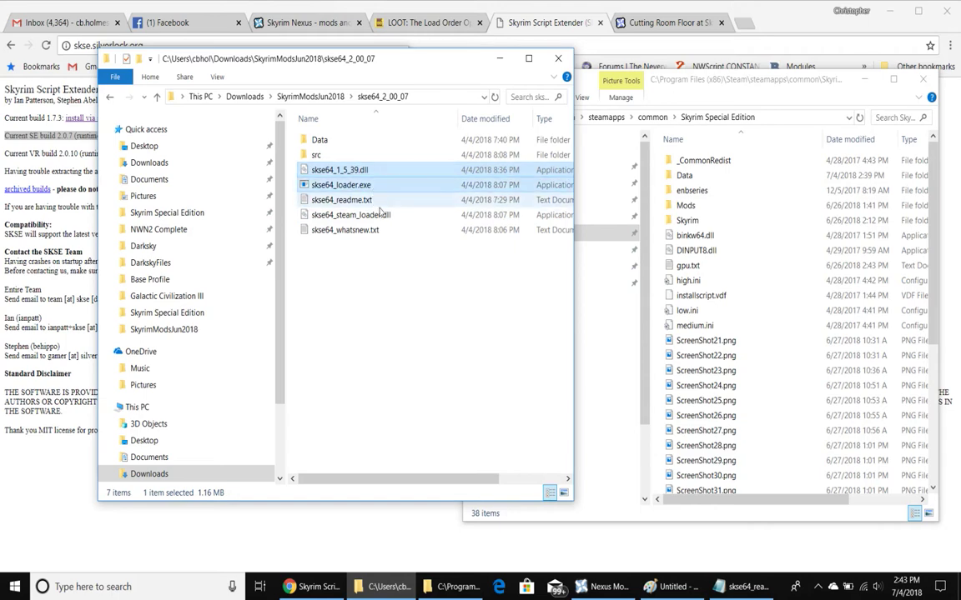
pyautogui.keyDown('ctrl'); pyautogui.click(342, 185); pyautogui.keyUp('ctrl')
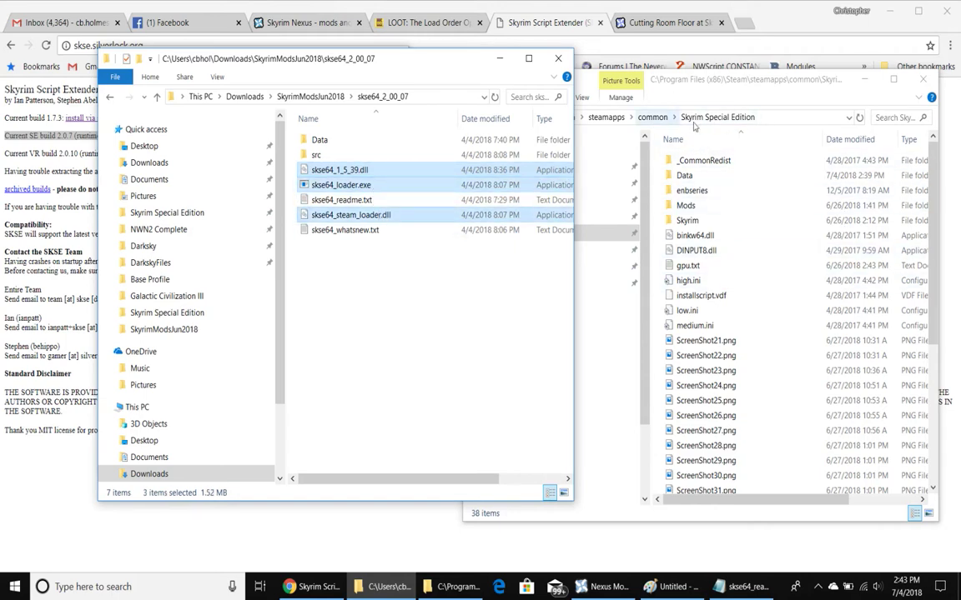
pyautogui.moveTo(932, 250); pyautogui.dragTo(932, 391)
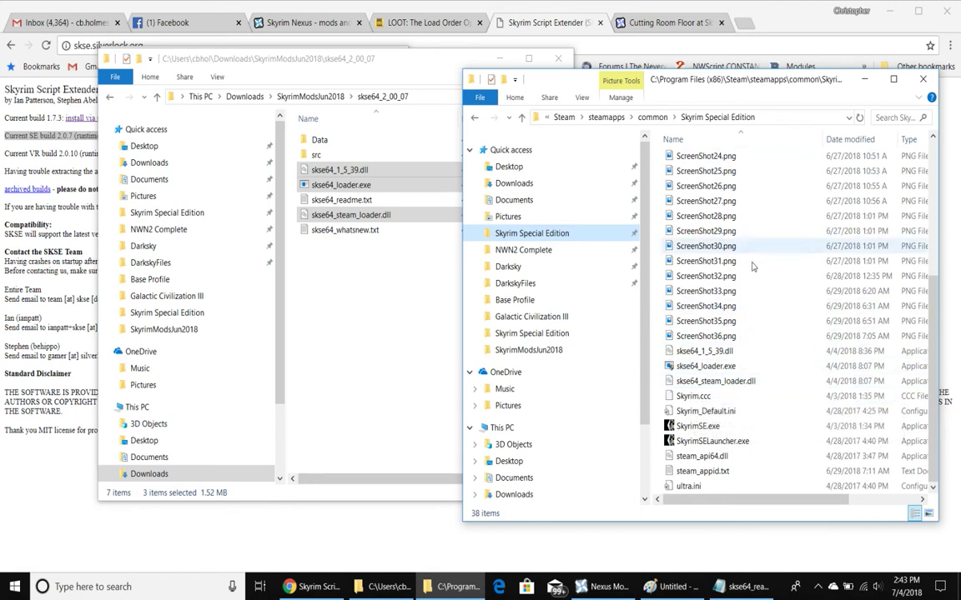
# Consult the readme's instruction about .pex files and open the Data\scripts folder of the Skyrim Special Edition installation.
pyautogui.click(738, 586)
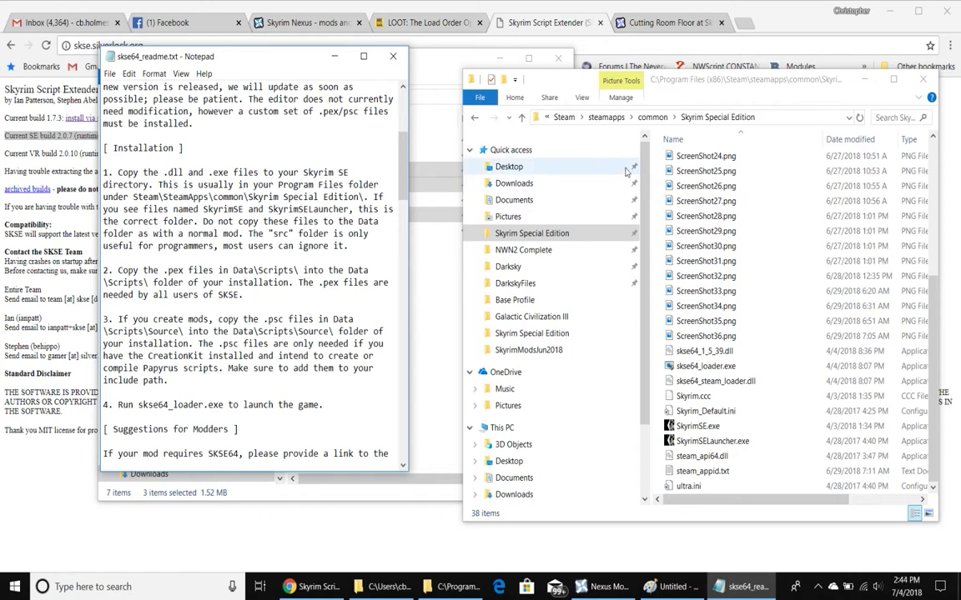
pyautogui.moveTo(935, 319); pyautogui.dragTo(935, 188)
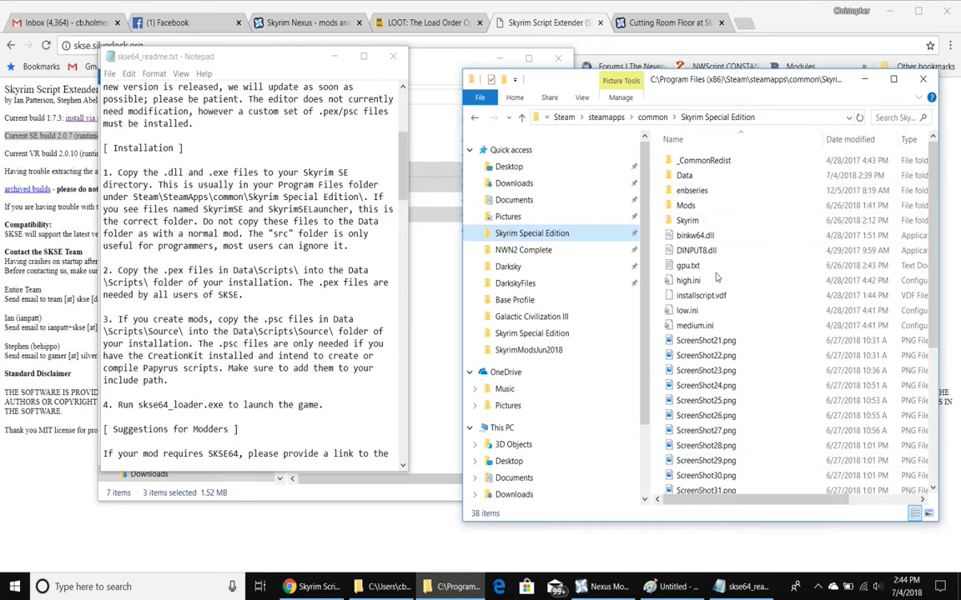
pyautogui.click(686, 175)
pyautogui.doubleClick(685, 175)
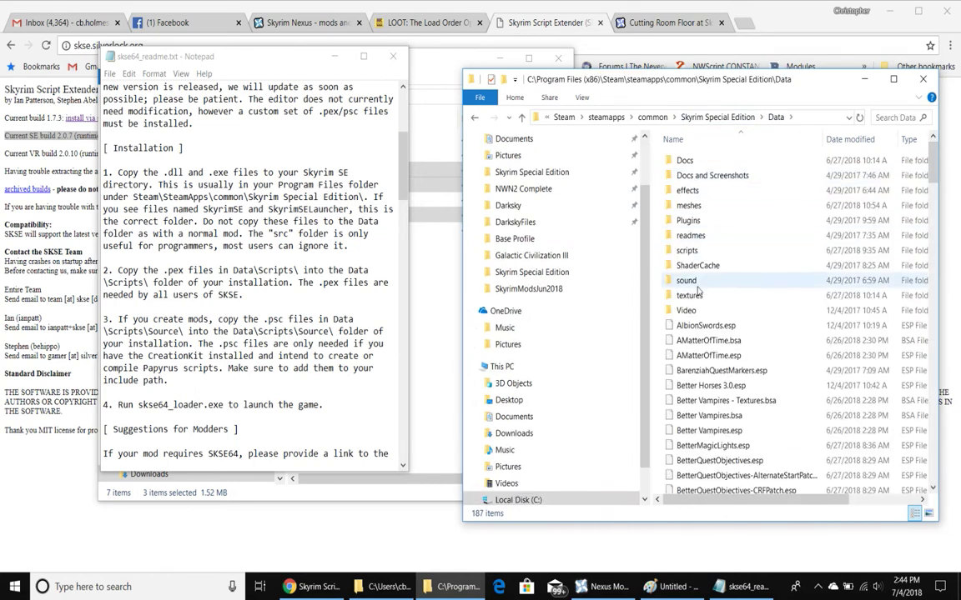
pyautogui.doubleClick(697, 251)
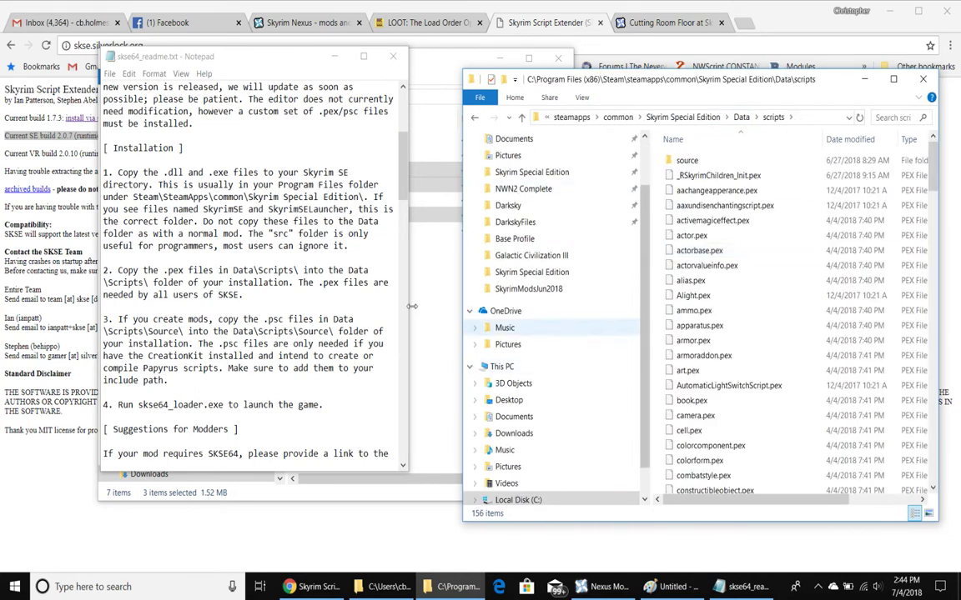
# In the skse64_2_00_07 folder, open Data\Scripts and select activemagiceffect.pex.
pyautogui.click(389, 587)
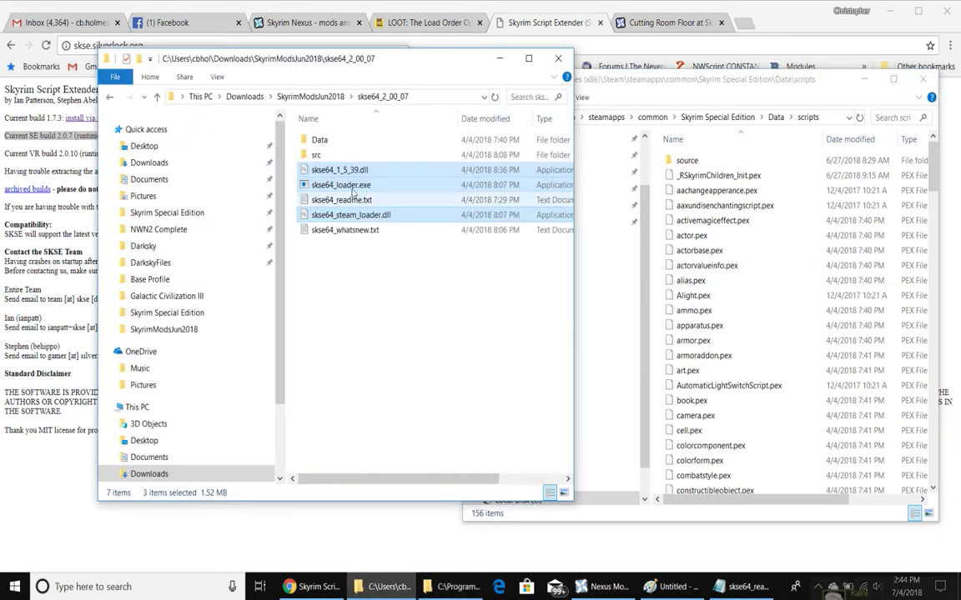
pyautogui.doubleClick(320, 140)
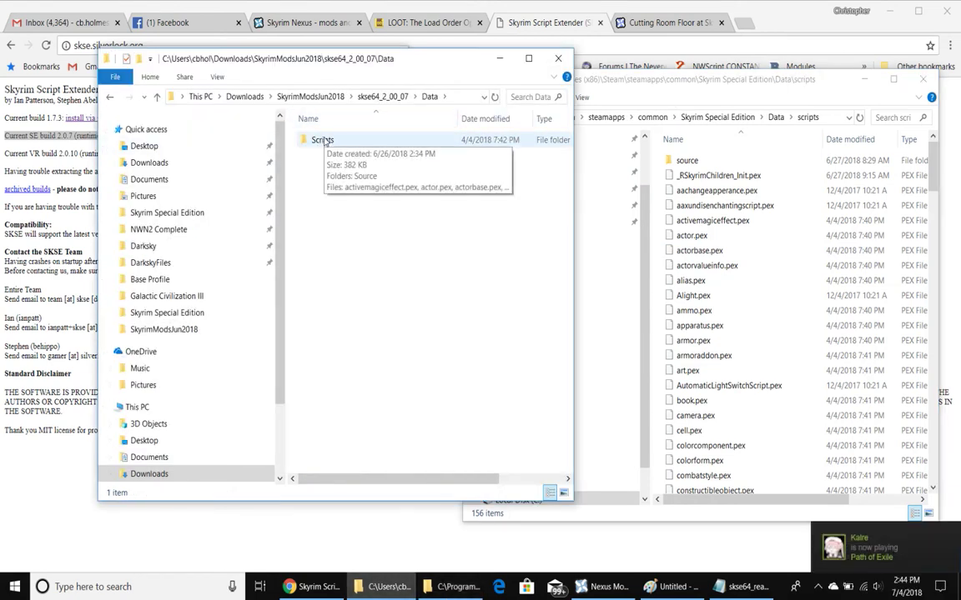
pyautogui.doubleClick(321, 140)
pyautogui.click(345, 155)
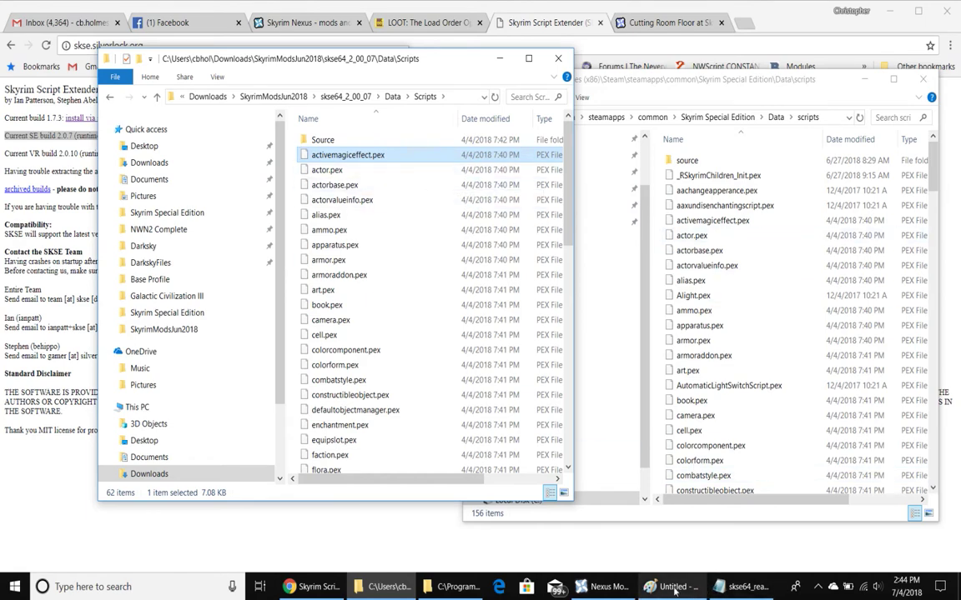
# In skse64_readme.txt, highlight installation step 3 about .psc files and step 4 about running skse64_loader.exe.
pyautogui.click(717, 587)
pyautogui.scroll(-3, 401, 167)
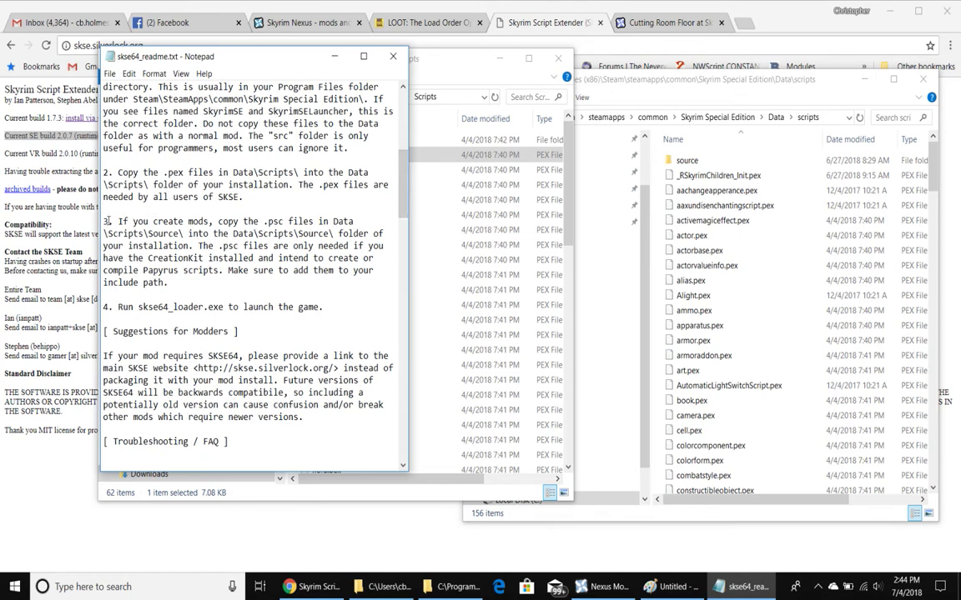
pyautogui.moveTo(104, 222); pyautogui.dragTo(180, 283)
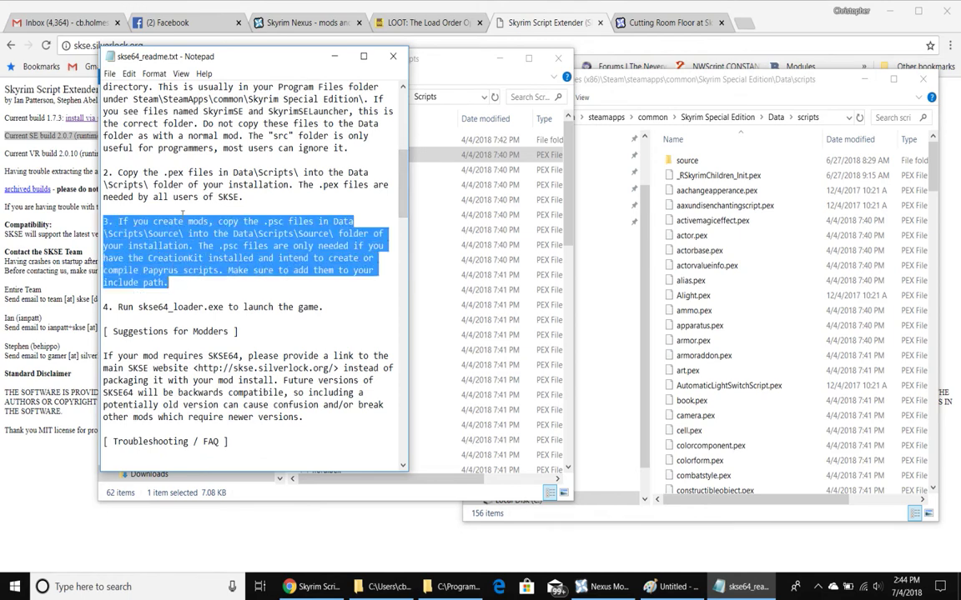
pyautogui.moveTo(116, 307); pyautogui.dragTo(325, 309)
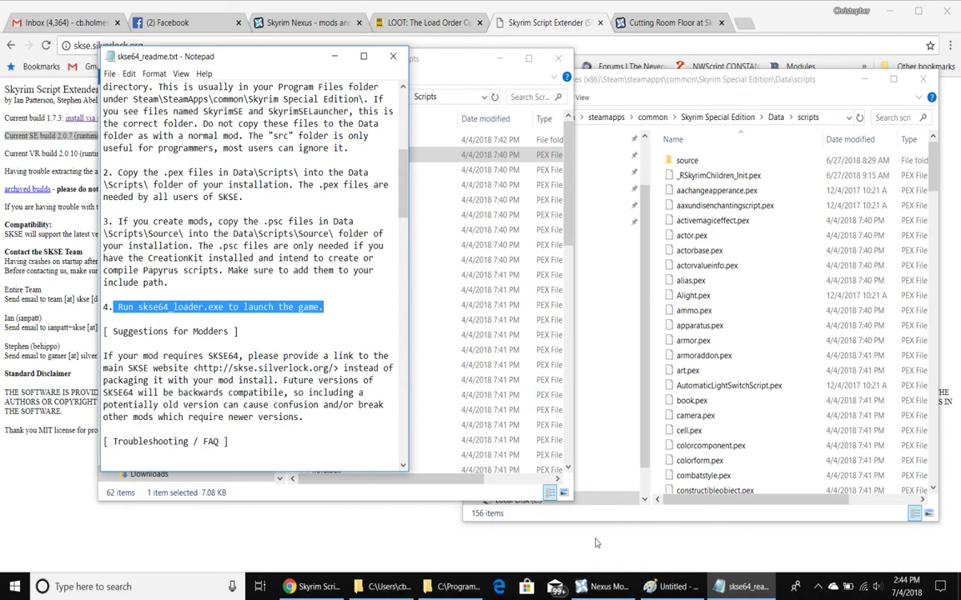
# Switch to Nexus Mod Manager and try Launch Skyrim SE, declining the permission request for SkyrimSE.exe and dismissing the error.
pyautogui.click(598, 586)
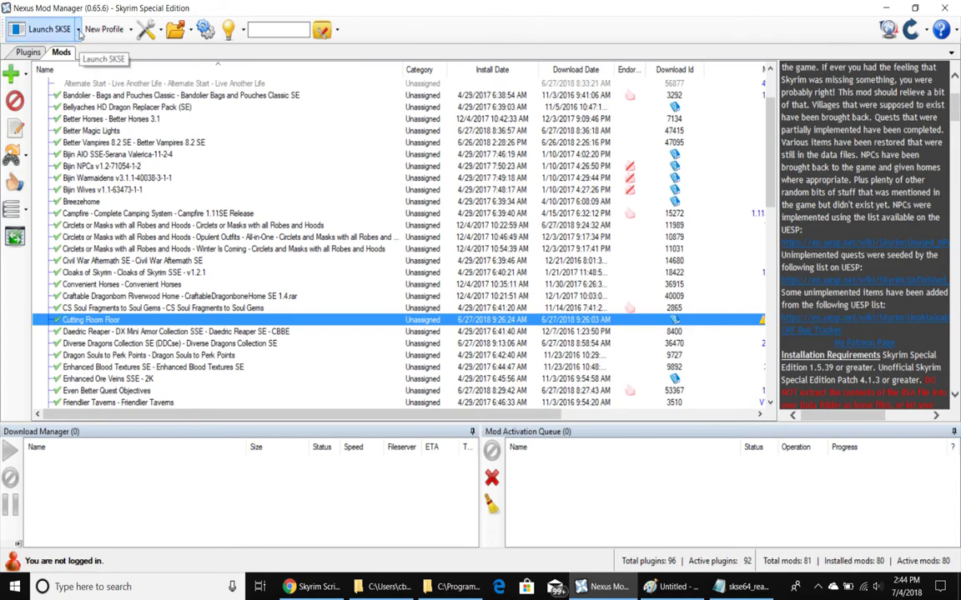
pyautogui.click(76, 30)
pyautogui.click(75, 57)
pyautogui.click(68, 30)
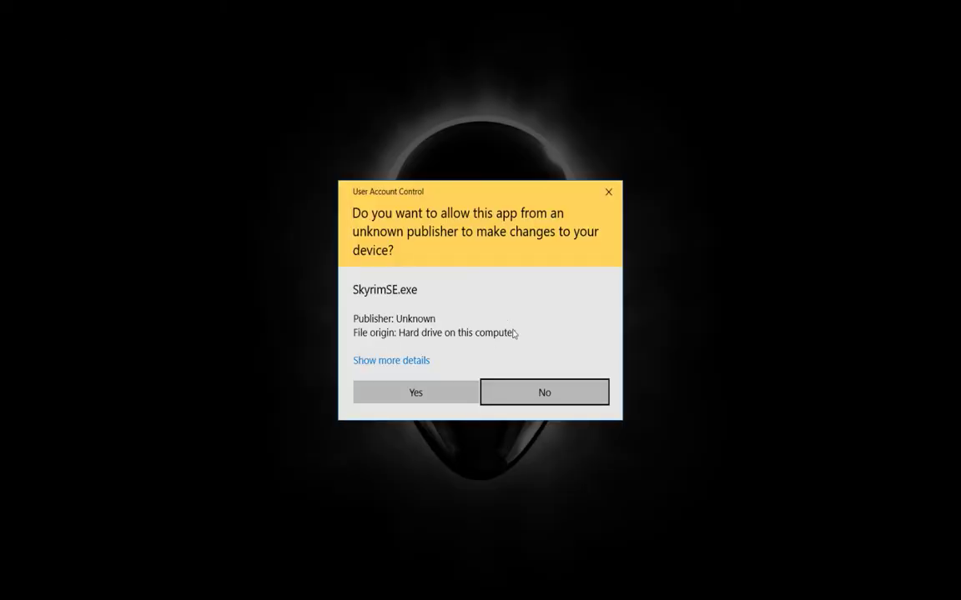
pyautogui.click(527, 391)
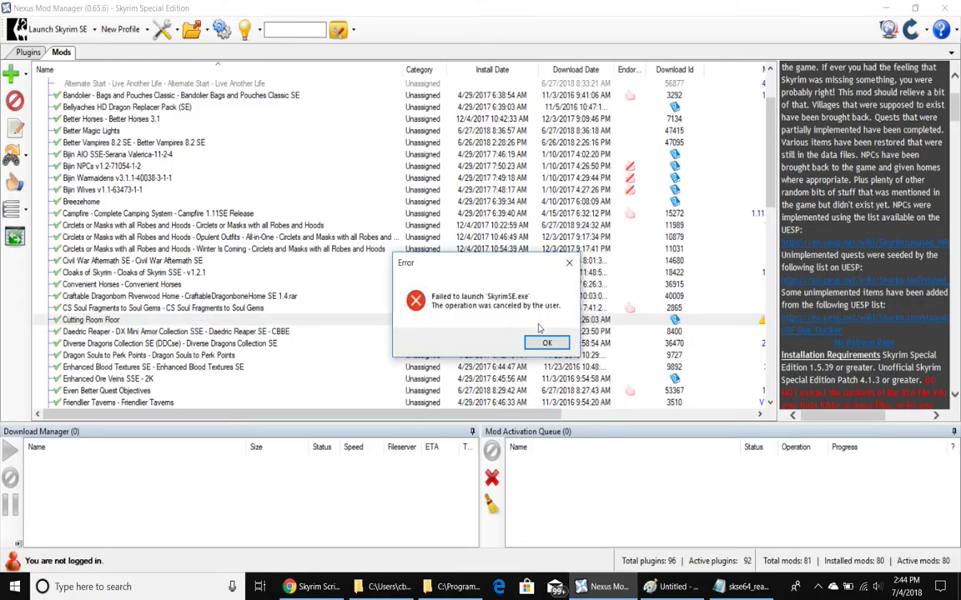
pyautogui.click(543, 343)
# Try Launch SKSE instead, declining the permission request for the loader and dismissing the error.
pyautogui.click(87, 29)
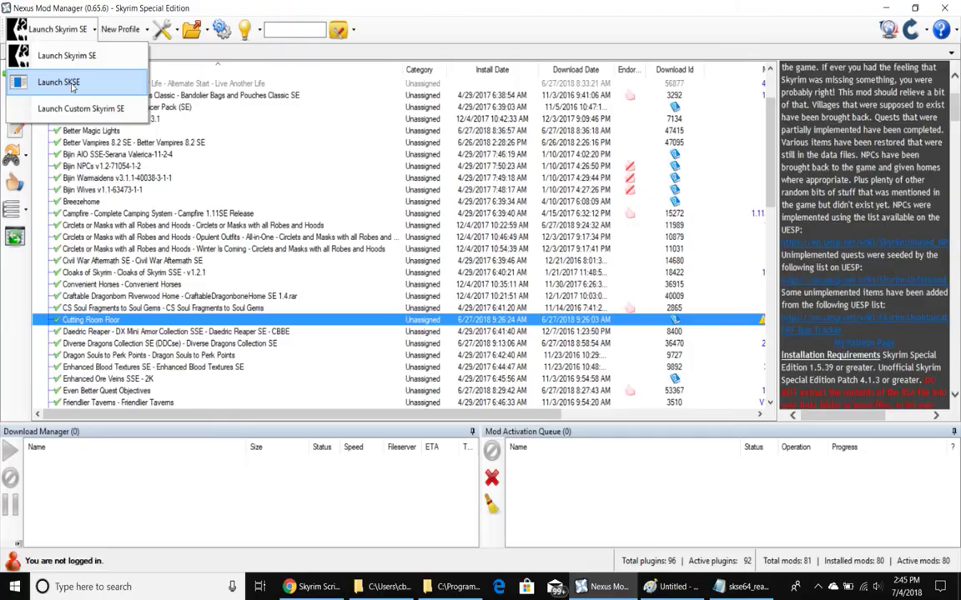
pyautogui.click(72, 87)
pyautogui.click(551, 393)
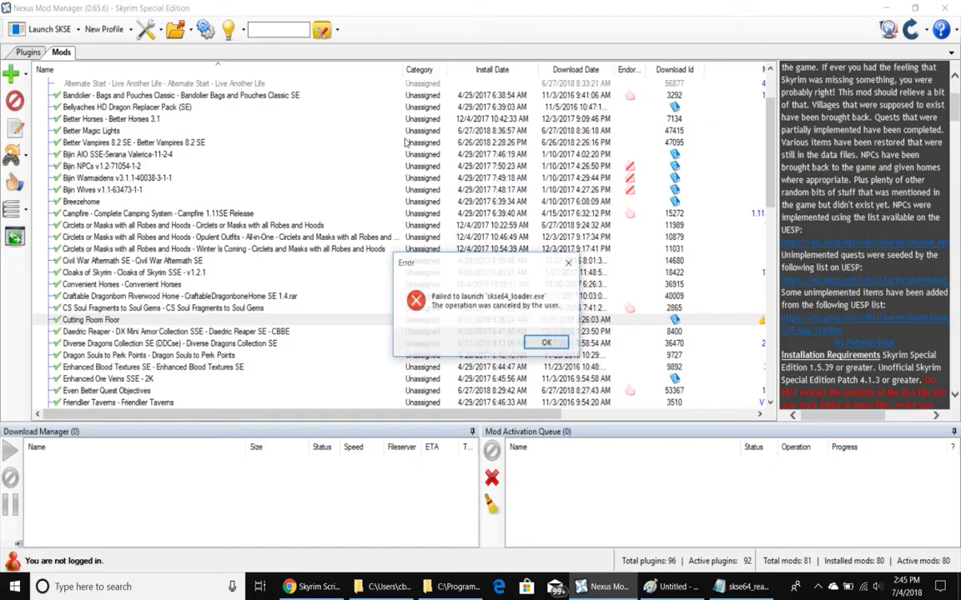
pyautogui.click(545, 342)
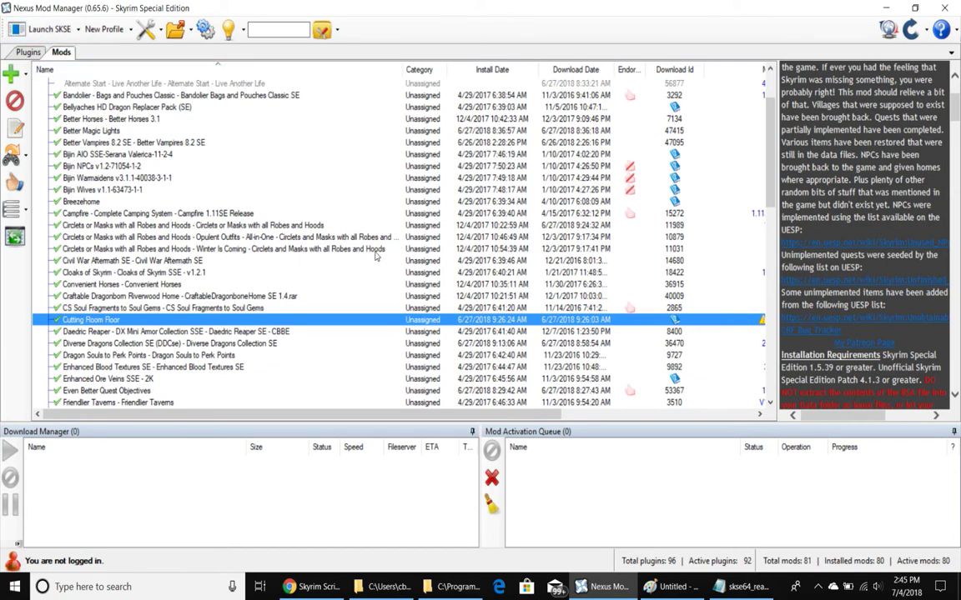
# Look through the installed mods list and select the Alternate Start - Live Another Life mod.
pyautogui.scroll(3, 158, 143)
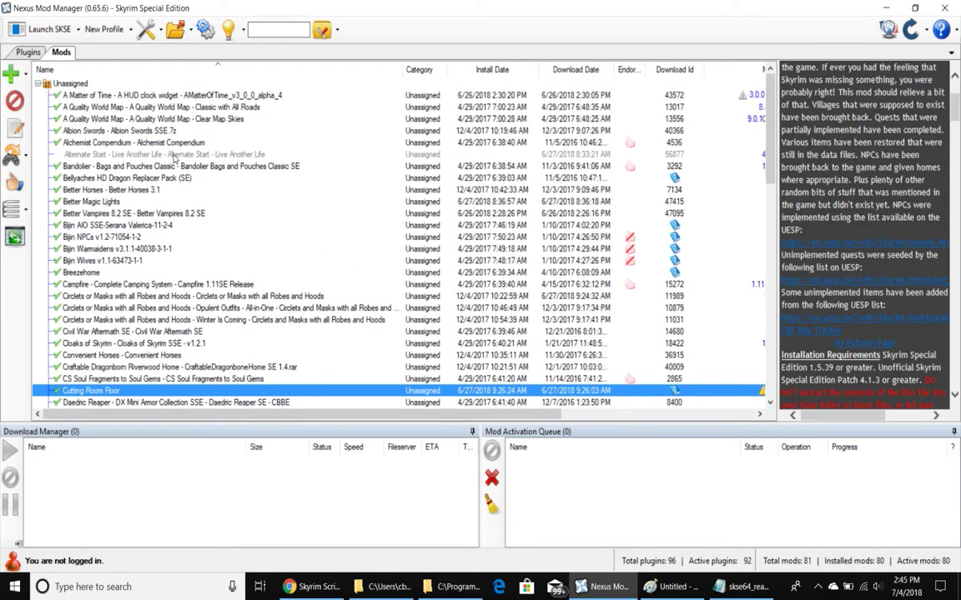
pyautogui.scroll(-3, 175, 158)
pyautogui.scroll(-12, 175, 159)
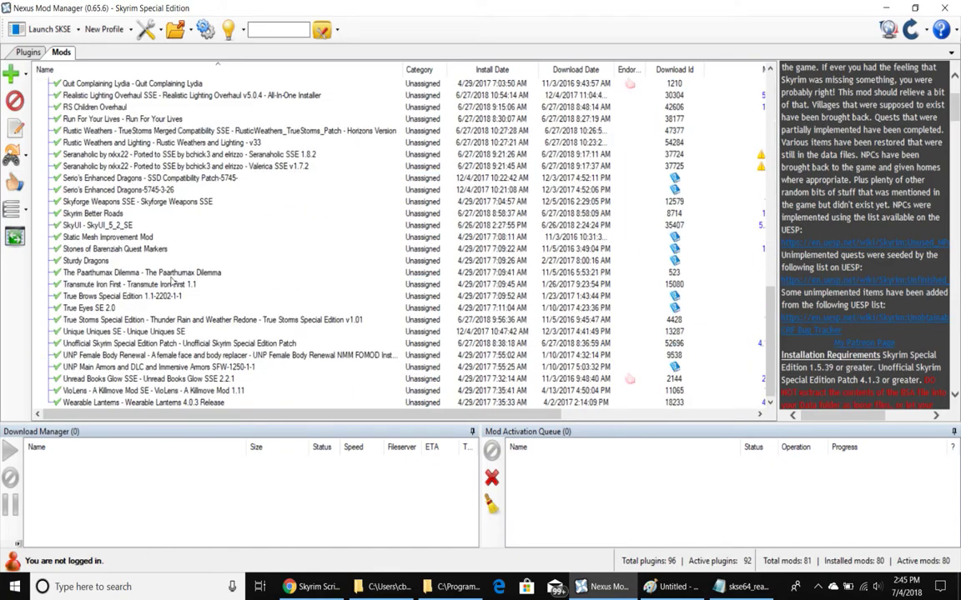
pyautogui.scroll(15, 153, 140)
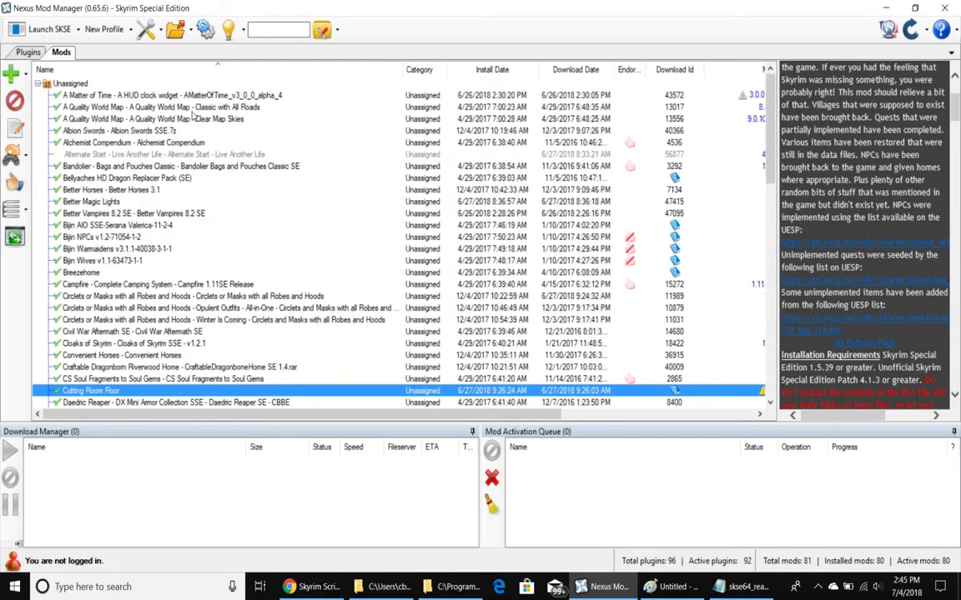
pyautogui.click(175, 154)
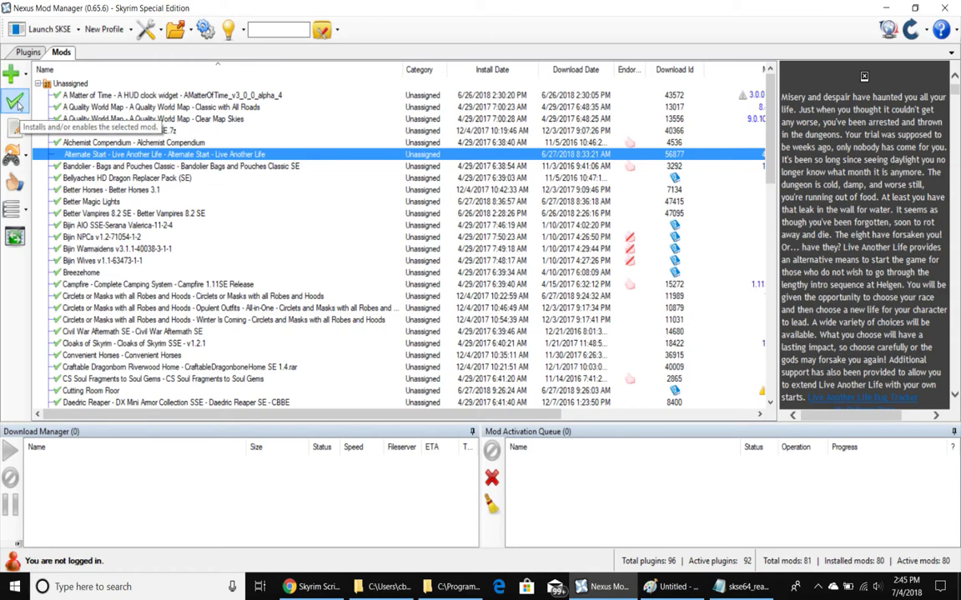
pyautogui.click(146, 165)
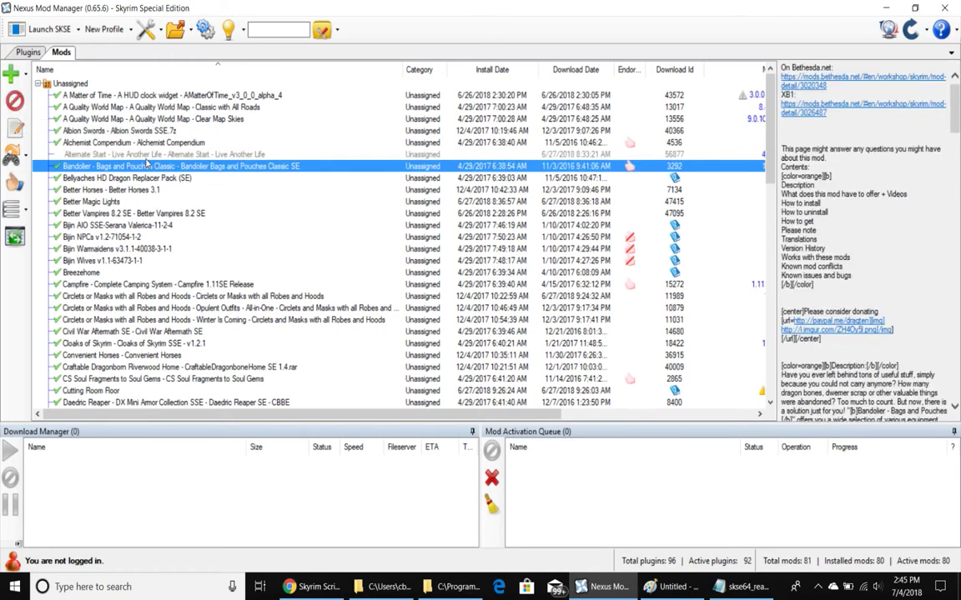
pyautogui.click(160, 154)
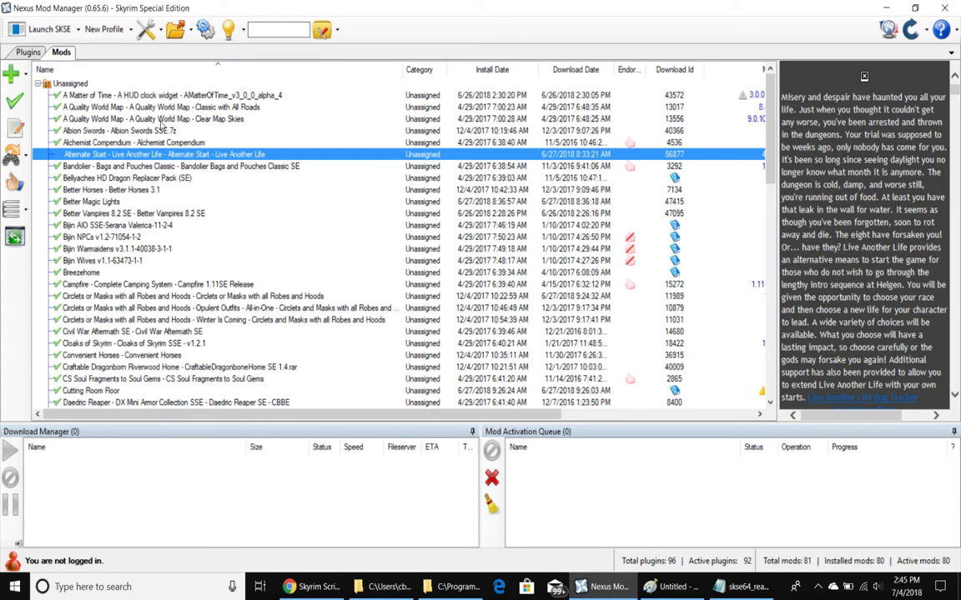
# Show the plugin list and examine the load order of the active plugins.
pyautogui.click(28, 52)
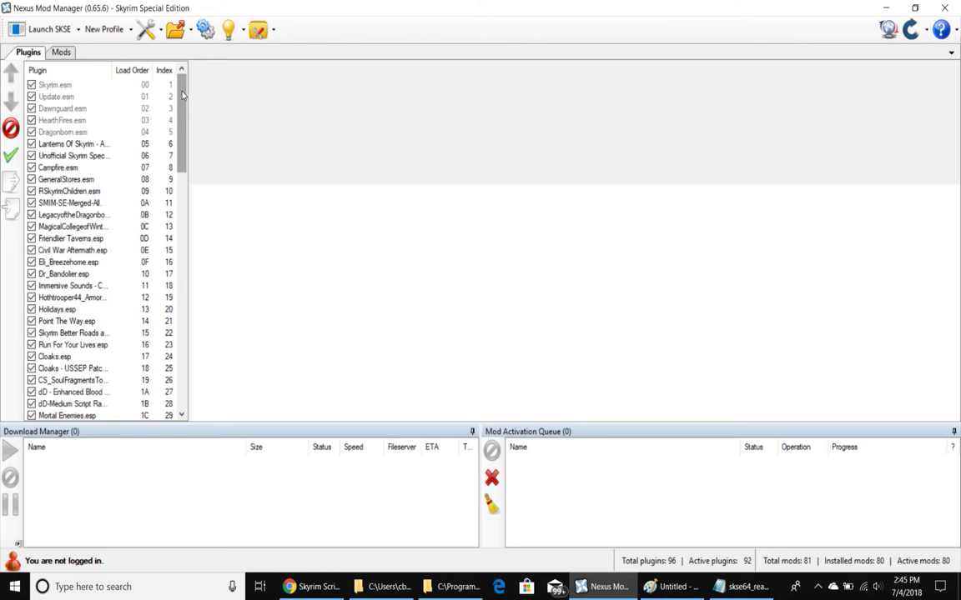
pyautogui.moveTo(184, 98)
pyautogui.mouseDown()
pyautogui.moveTo(188, 337)
pyautogui.moveTo(187, 93)
pyautogui.mouseUp()
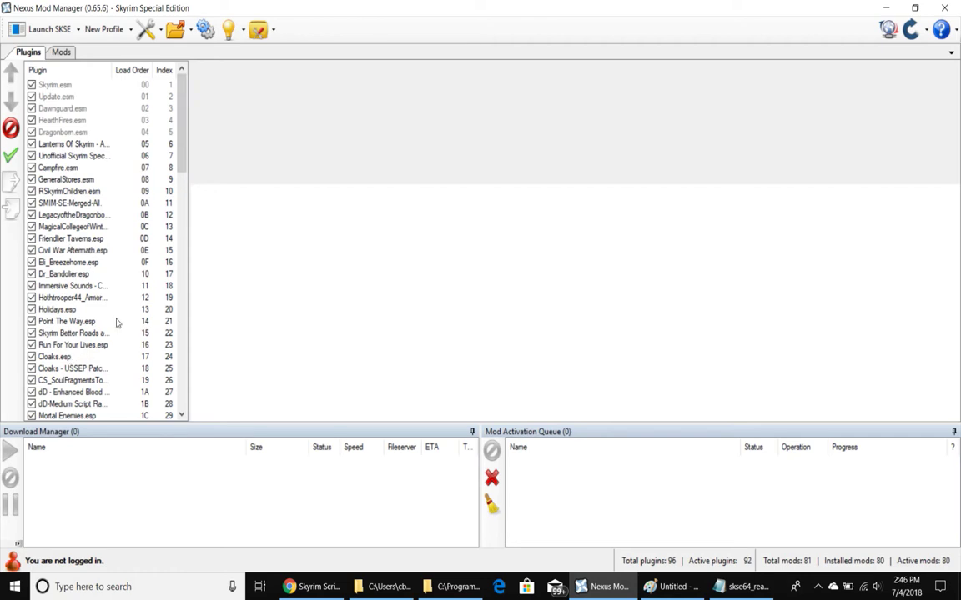
pyautogui.scroll(-1, 178, 145)
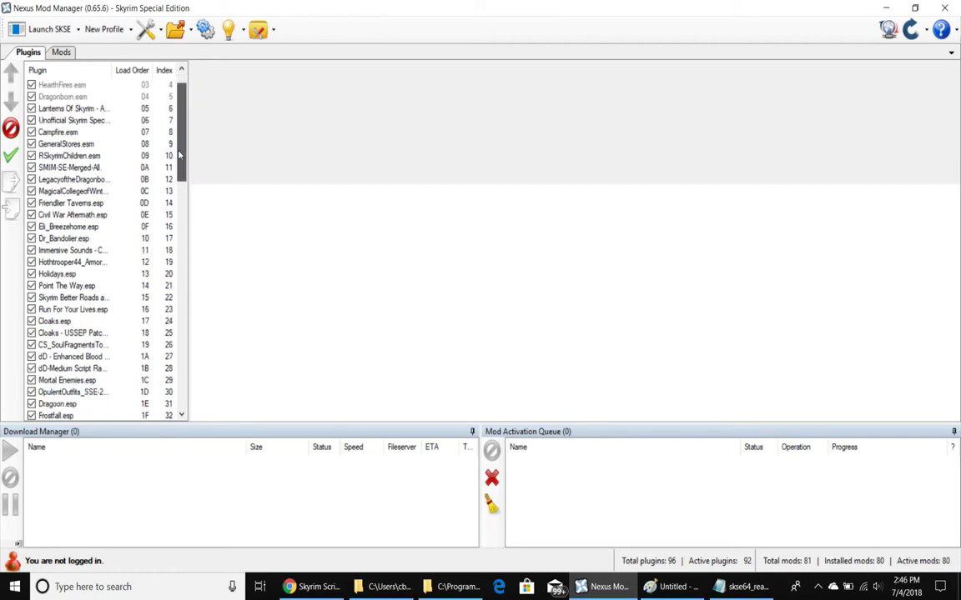
# Check the supported tools for LOOT, and view the LOOT website at loot.github.io in Chrome.
pyautogui.click(273, 32)
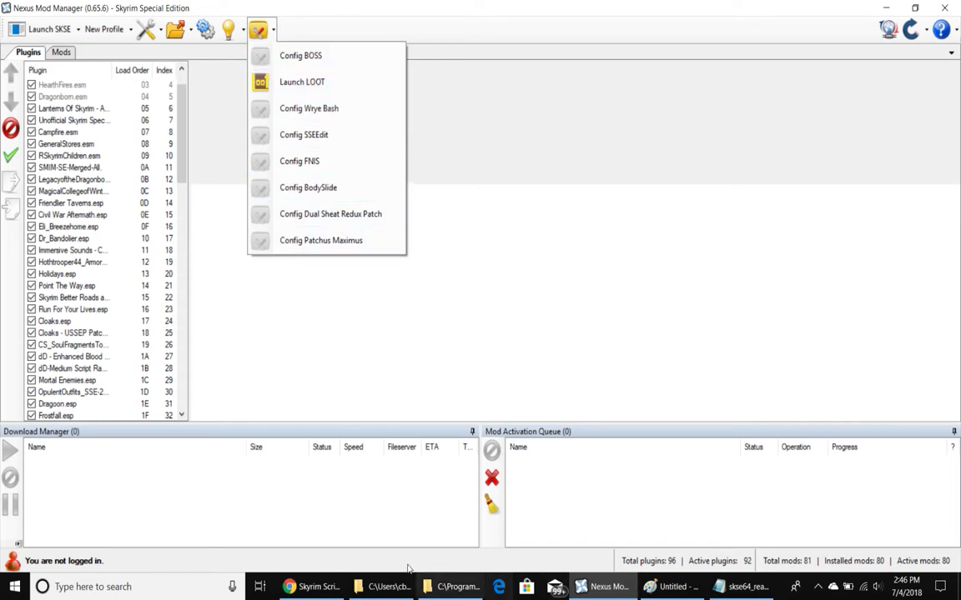
pyautogui.click(313, 587)
pyautogui.click(404, 25)
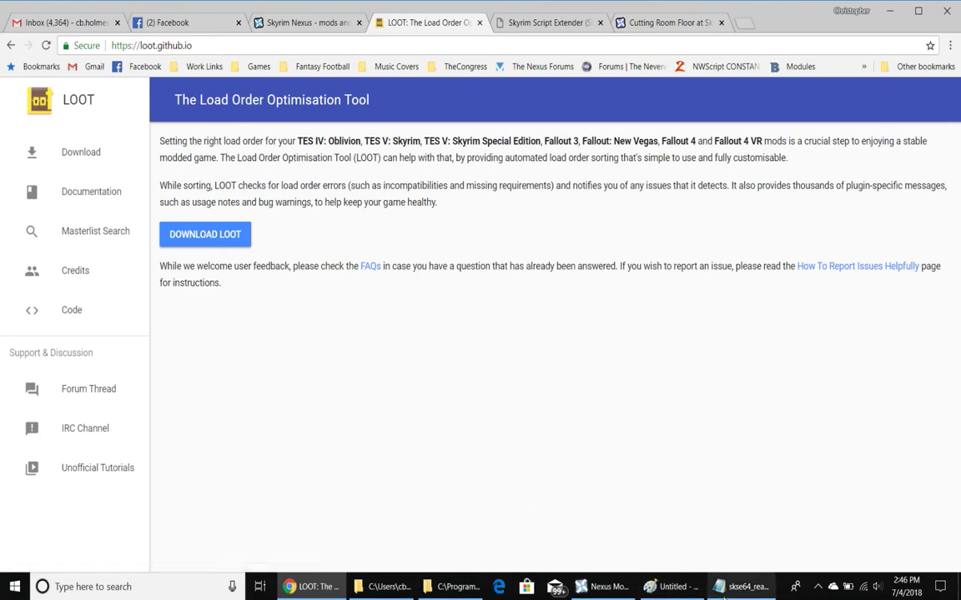
# Return to Nexus Mod Manager and review its mod, download and Skyrim Special Edition directory settings without changing them.
pyautogui.click(615, 596)
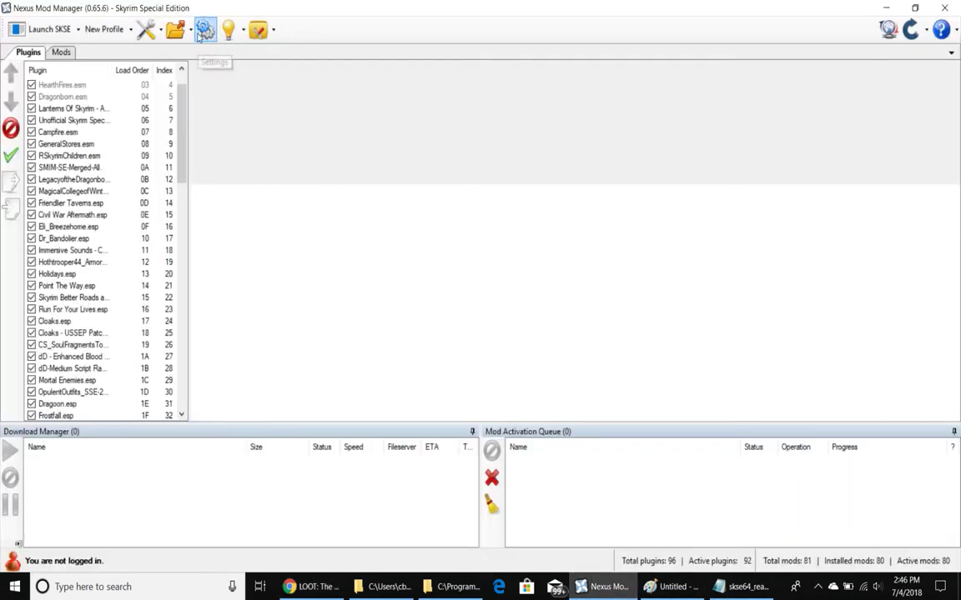
pyautogui.click(191, 30)
pyautogui.click(205, 30)
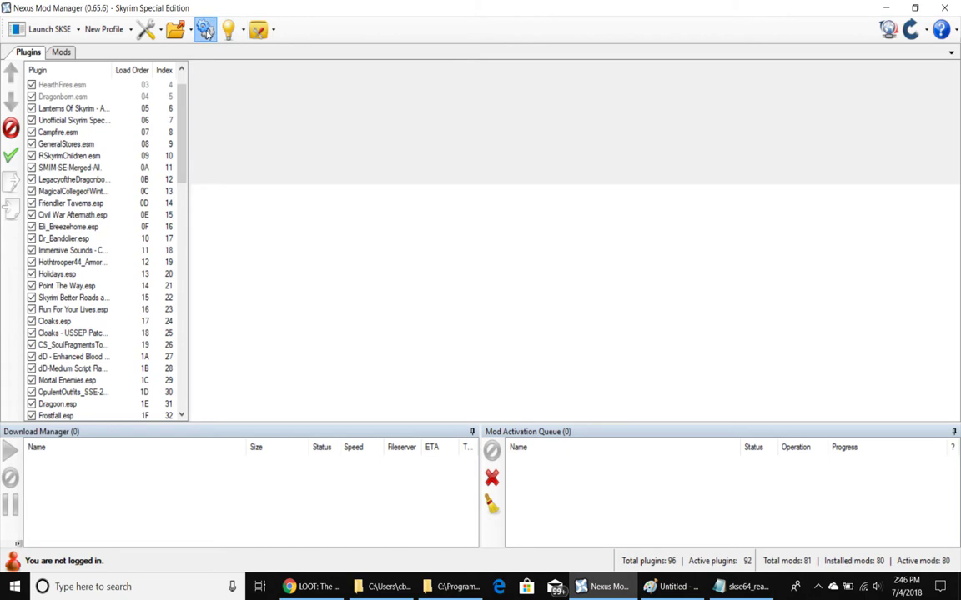
pyautogui.click(407, 120)
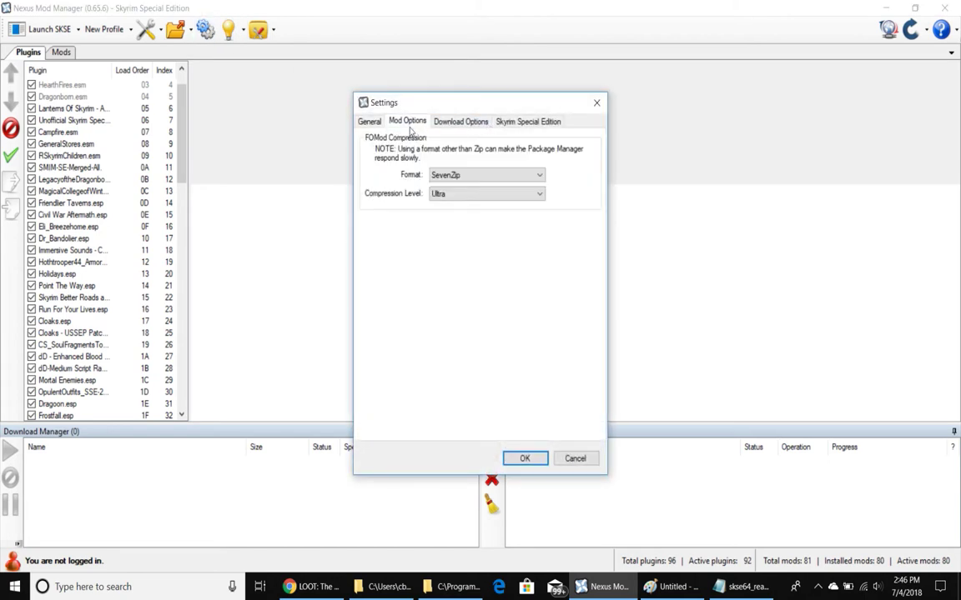
pyautogui.click(464, 122)
pyautogui.click(515, 123)
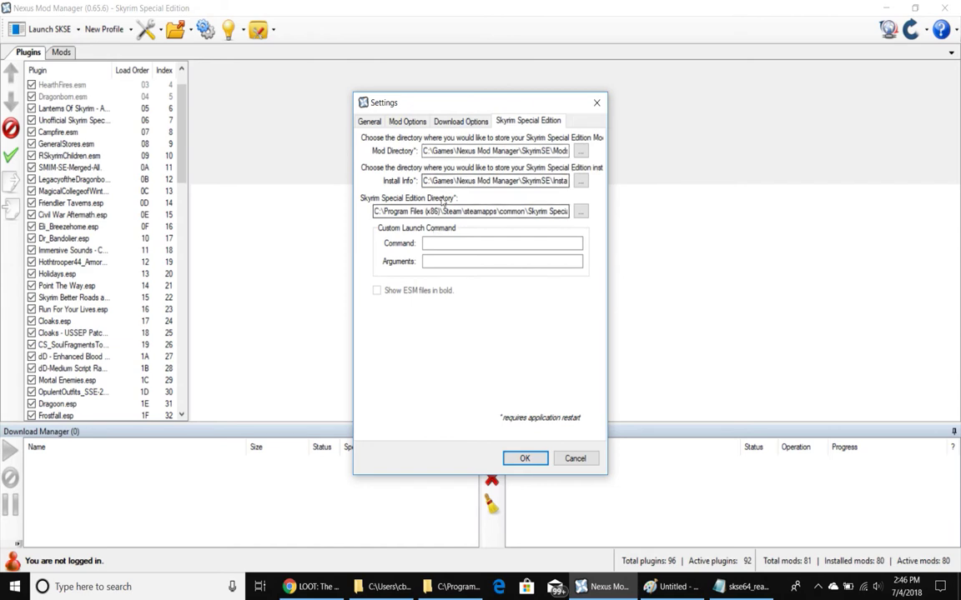
pyautogui.click(598, 103)
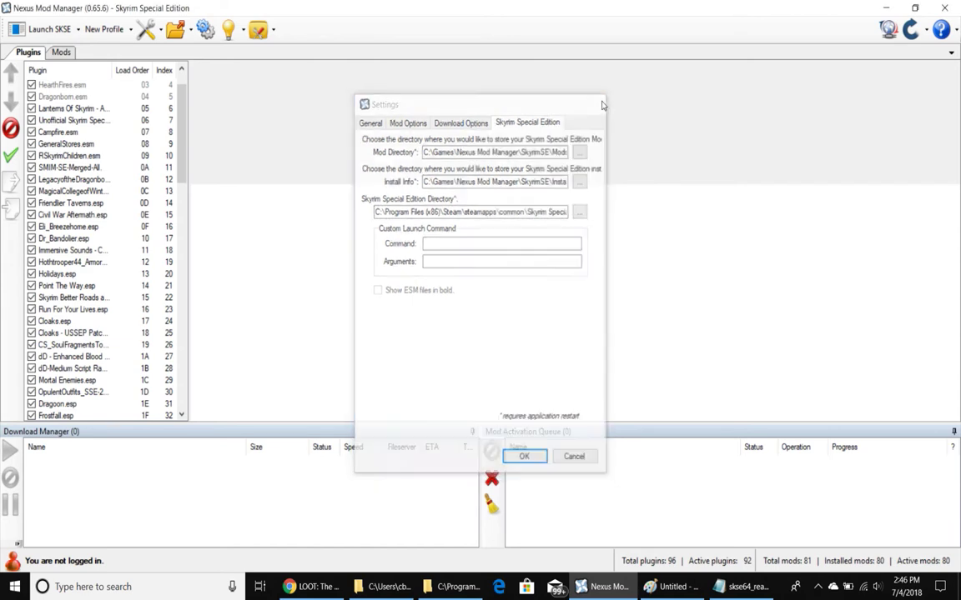
# Launch LOOT from Nexus Mod Manager's supported tools.
pyautogui.click(160, 34)
pyautogui.click(160, 33)
pyautogui.click(274, 32)
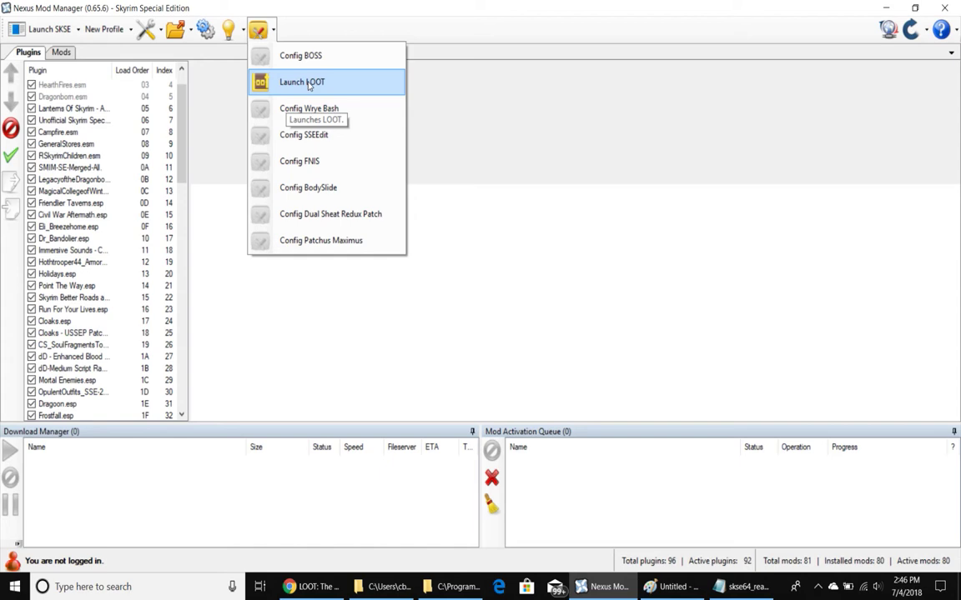
pyautogui.click(309, 87)
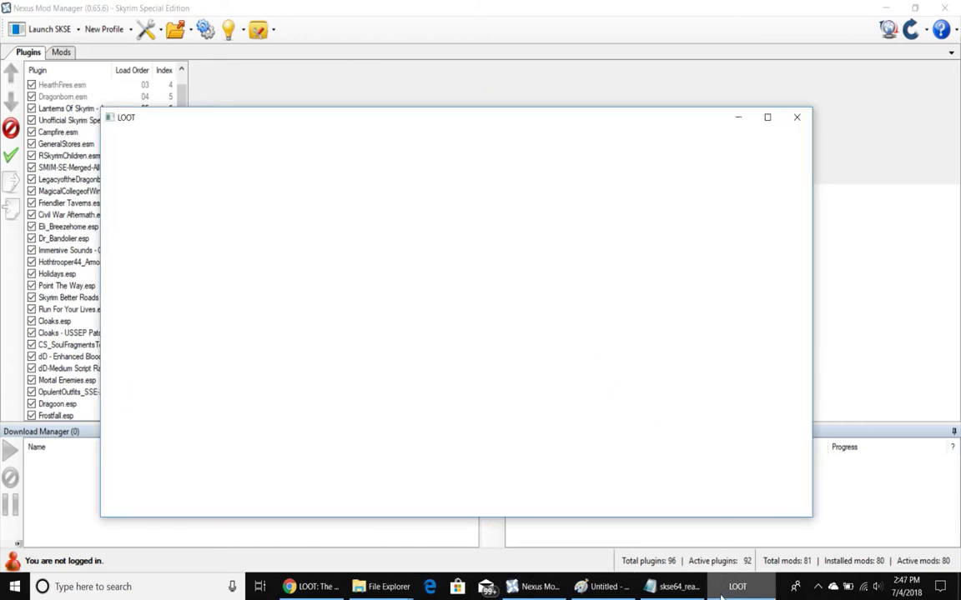
# Close skse64_readme.txt and arrange Nexus Mod Manager and LOOT side by side, with LOOT in the right half.
pyautogui.click(675, 587)
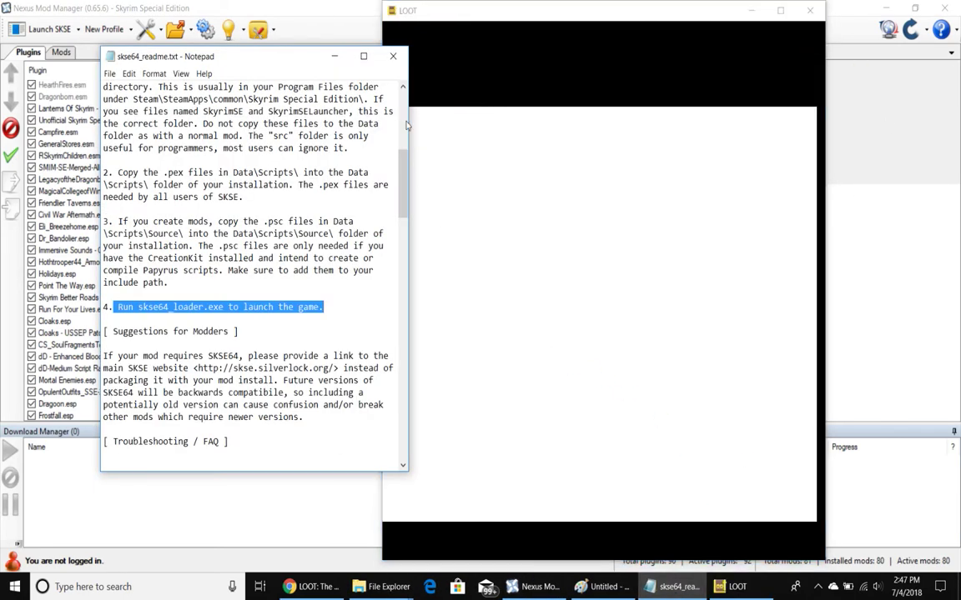
pyautogui.click(392, 55)
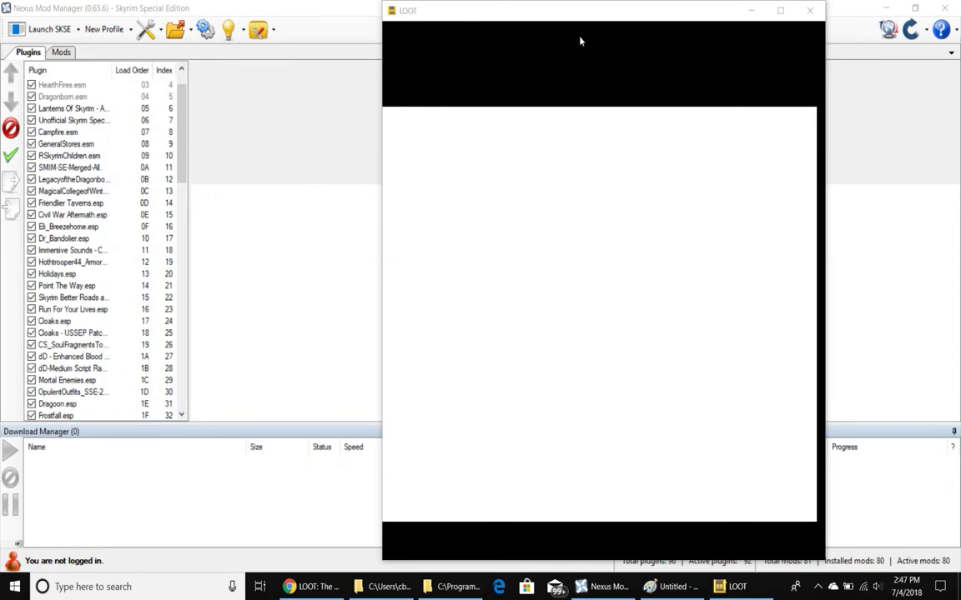
pyautogui.moveTo(586, 15); pyautogui.dragTo(671, 15)
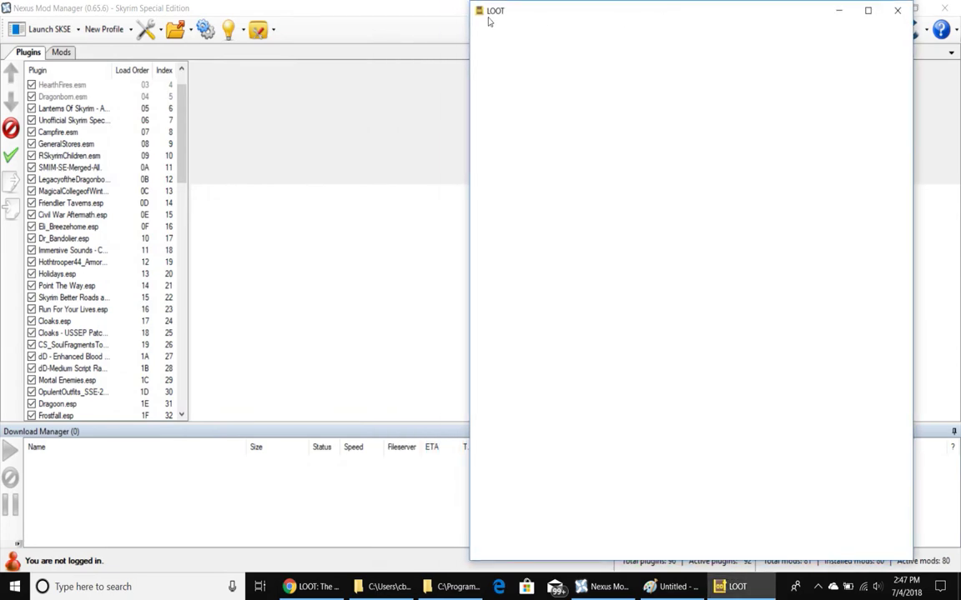
pyautogui.moveTo(446, 16); pyautogui.dragTo(0, 24)
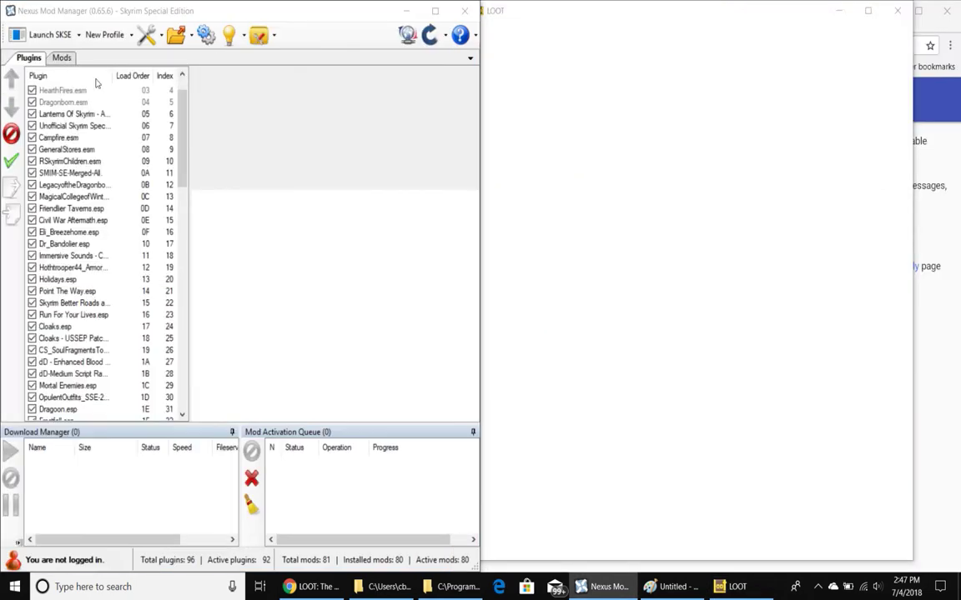
pyautogui.click(568, 203)
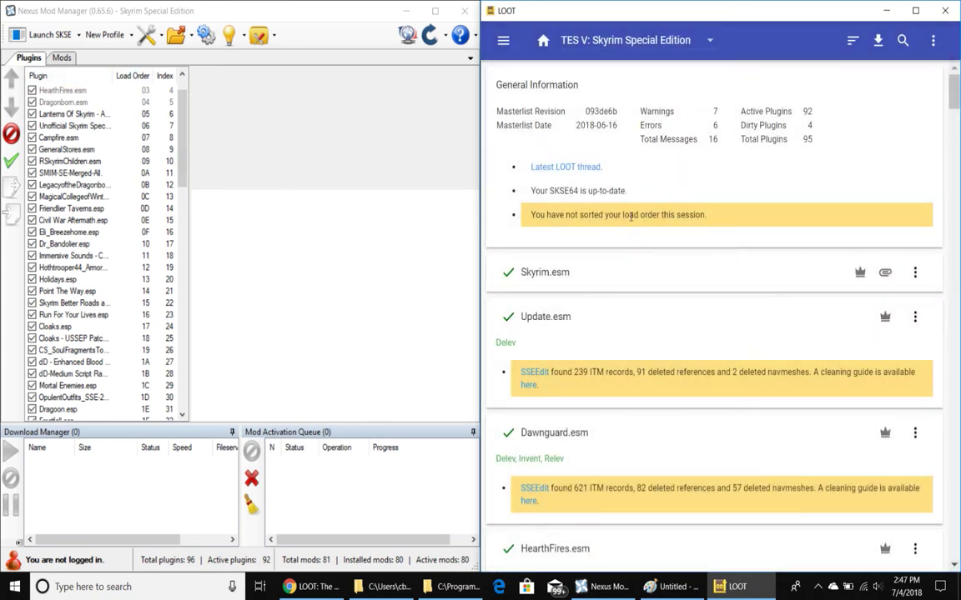
# Examine LOOT's whole plugin list for warnings and missing-requirement errors.
pyautogui.scroll(-6, 659, 223)
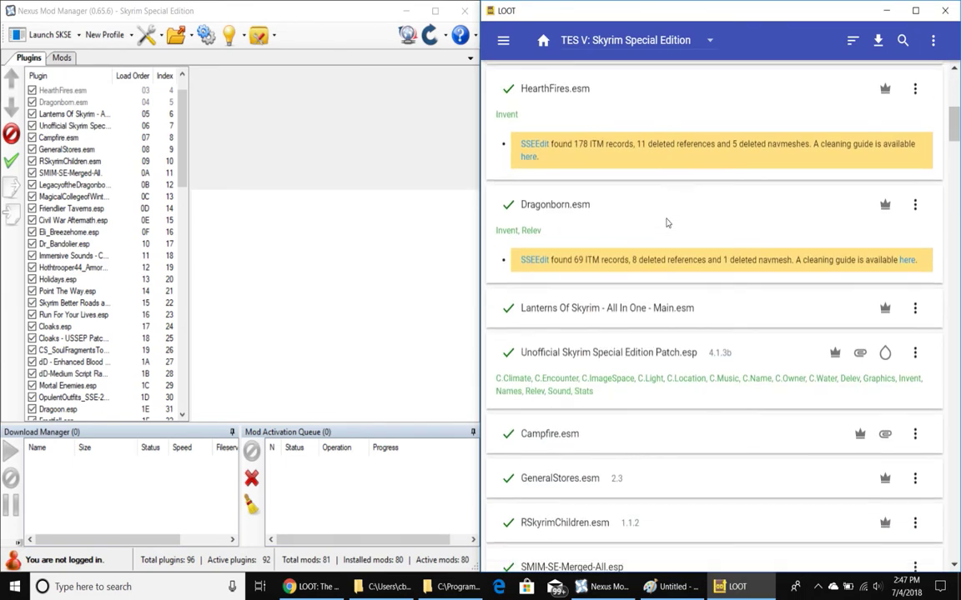
pyautogui.scroll(-3, 834, 125)
pyautogui.scroll(-15, 840, 146)
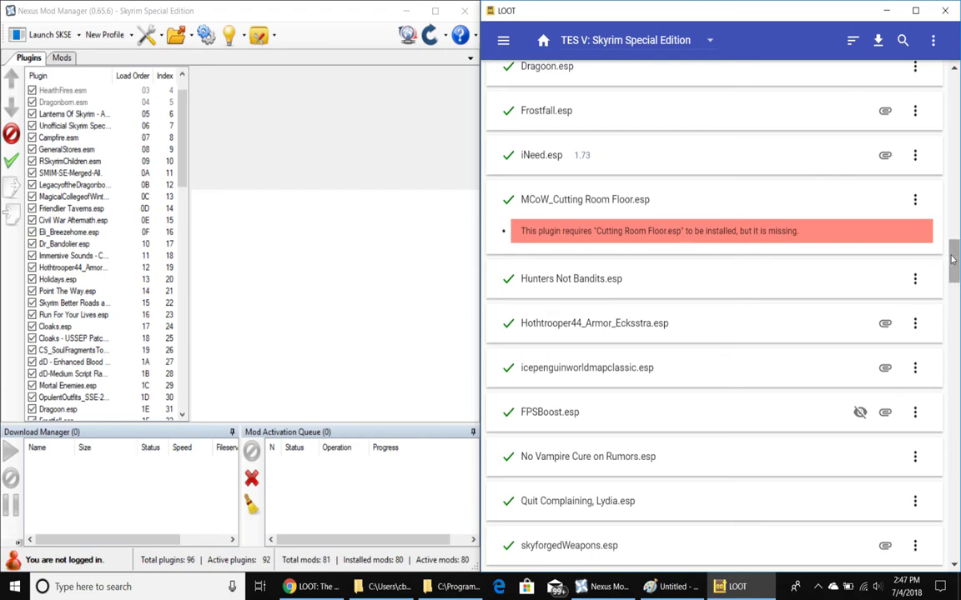
pyautogui.moveTo(953, 275); pyautogui.dragTo(955, 413)
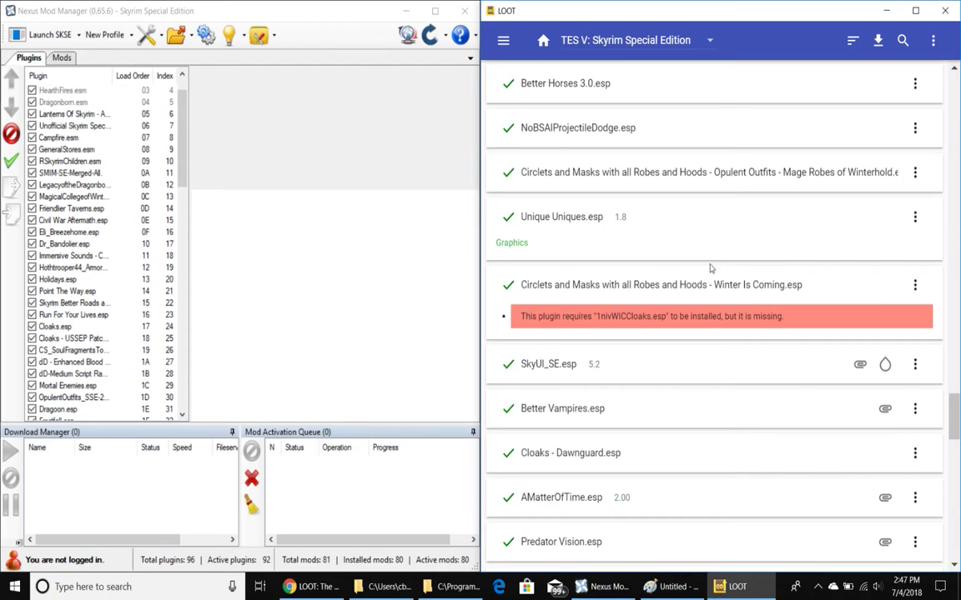
pyautogui.moveTo(956, 410); pyautogui.dragTo(957, 447)
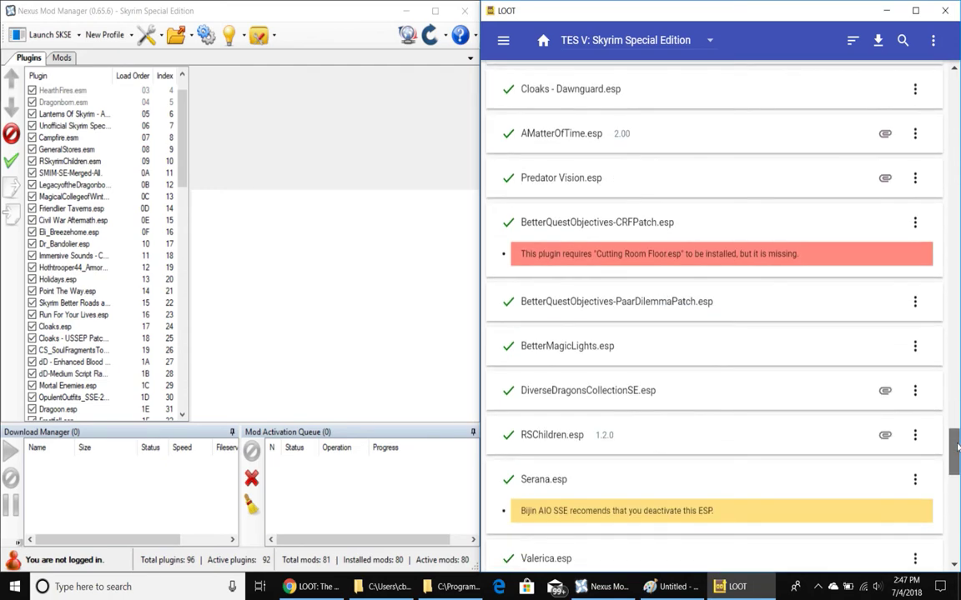
pyautogui.scroll(-7, 658, 275)
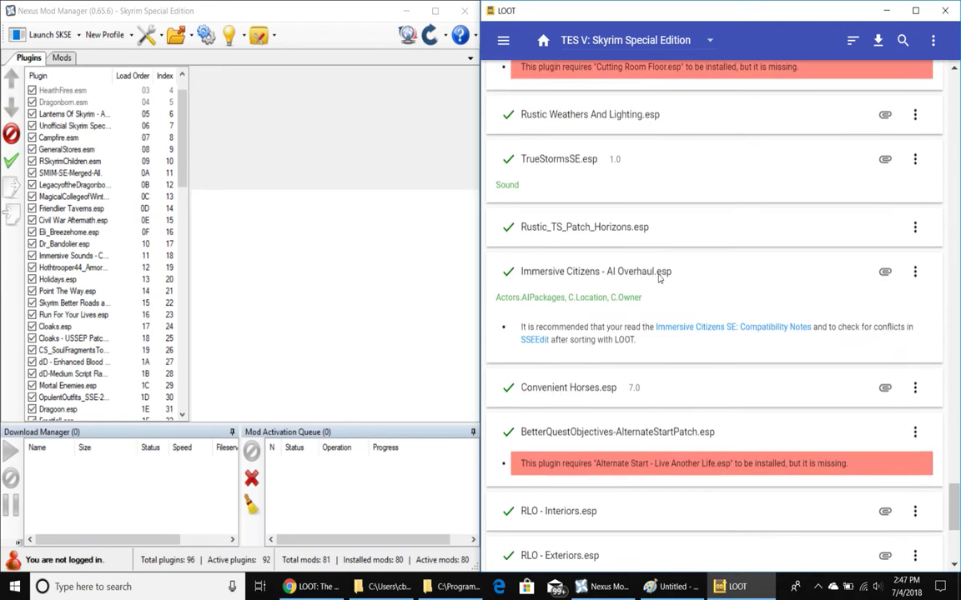
pyautogui.scroll(-1, 658, 277)
pyautogui.scroll(-5, 602, 487)
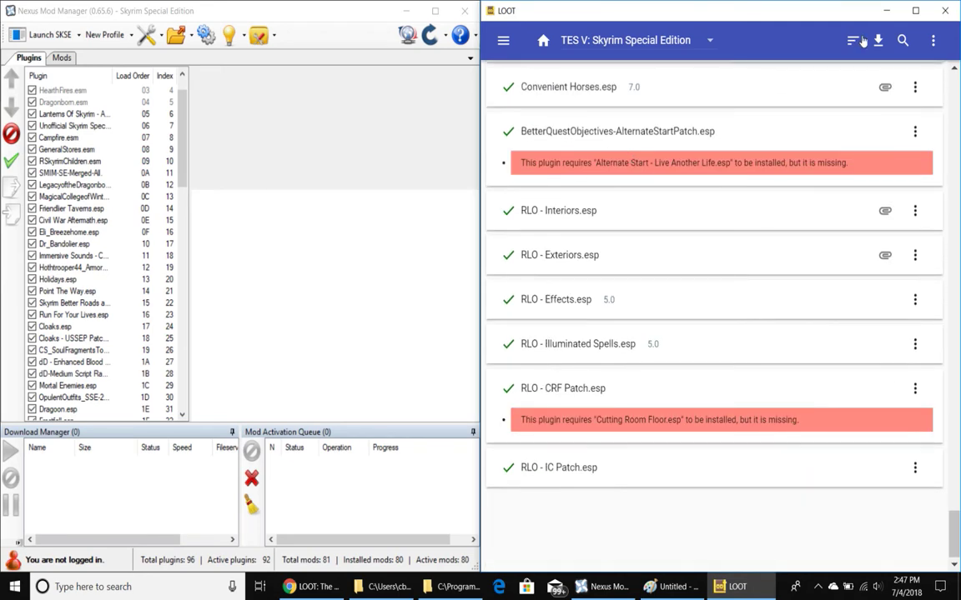
# Sort the plugin load order in LOOT, apply the sorted order, and review the resulting plugin list from start to end.
pyautogui.click(855, 41)
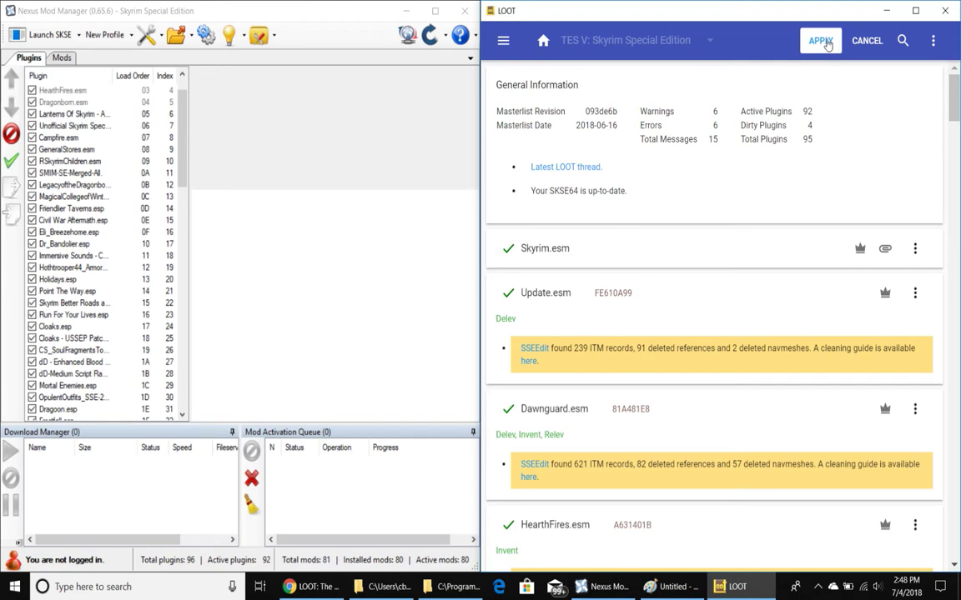
pyautogui.click(826, 43)
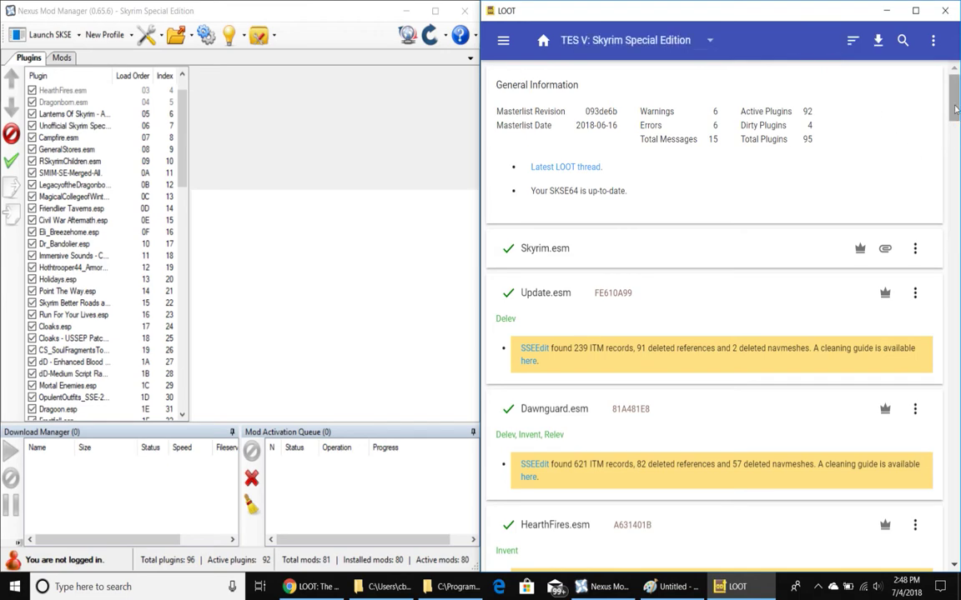
pyautogui.moveTo(953, 107); pyautogui.dragTo(951, 471)
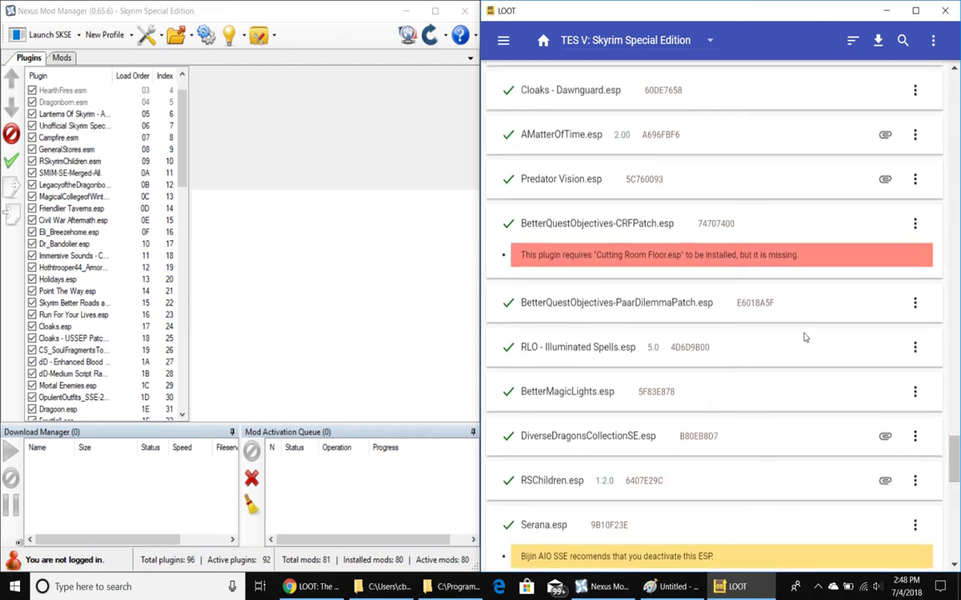
pyautogui.moveTo(953, 455); pyautogui.dragTo(953, 538)
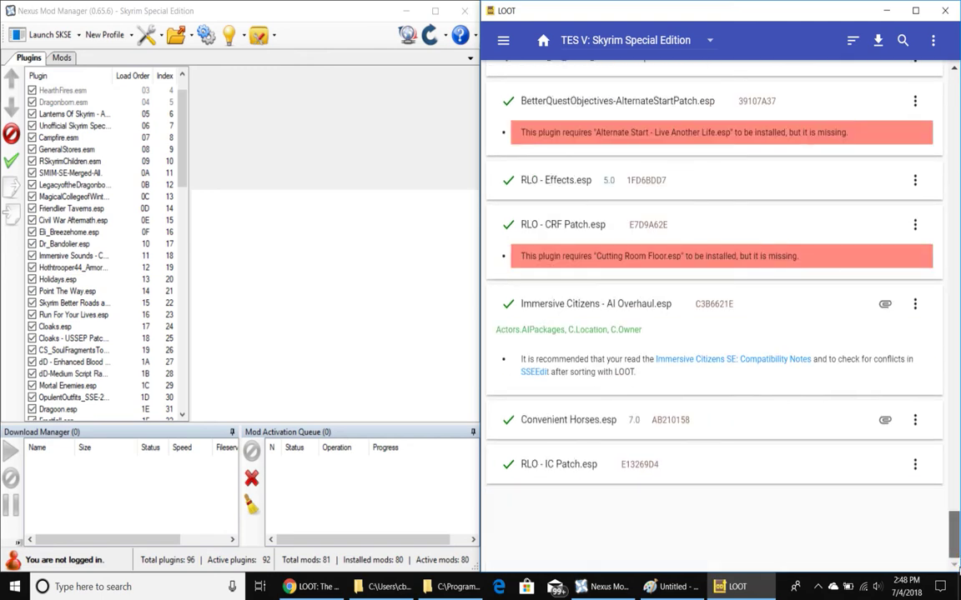
pyautogui.scroll(15, 824, 103)
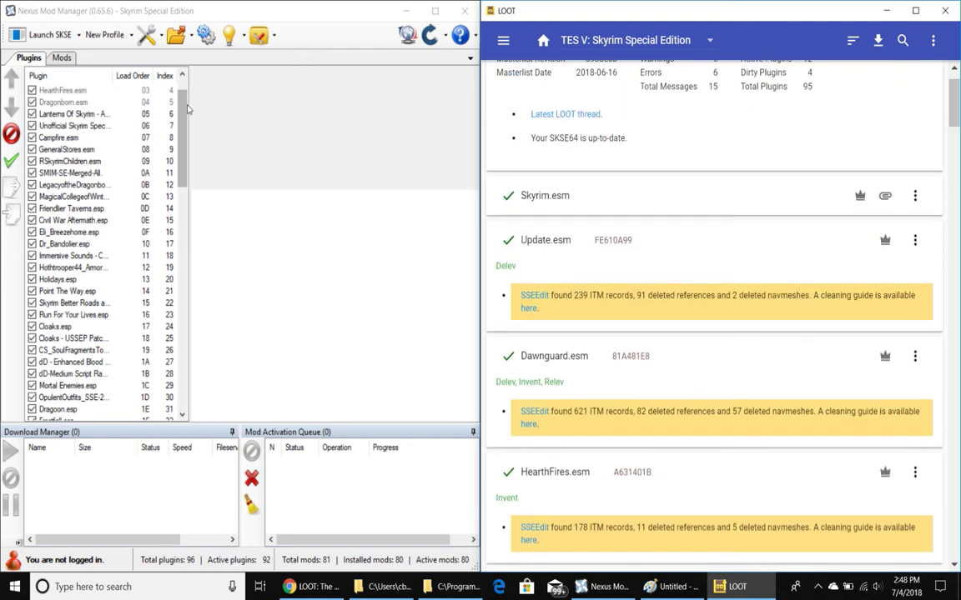
# Compare Nexus Mod Manager's plugin order with LOOT's sorted list, checking Unofficial Skyrim Special Edition Patch, Campfire.esm and GeneralStores.esm.
pyautogui.scroll(1, 525, 197)
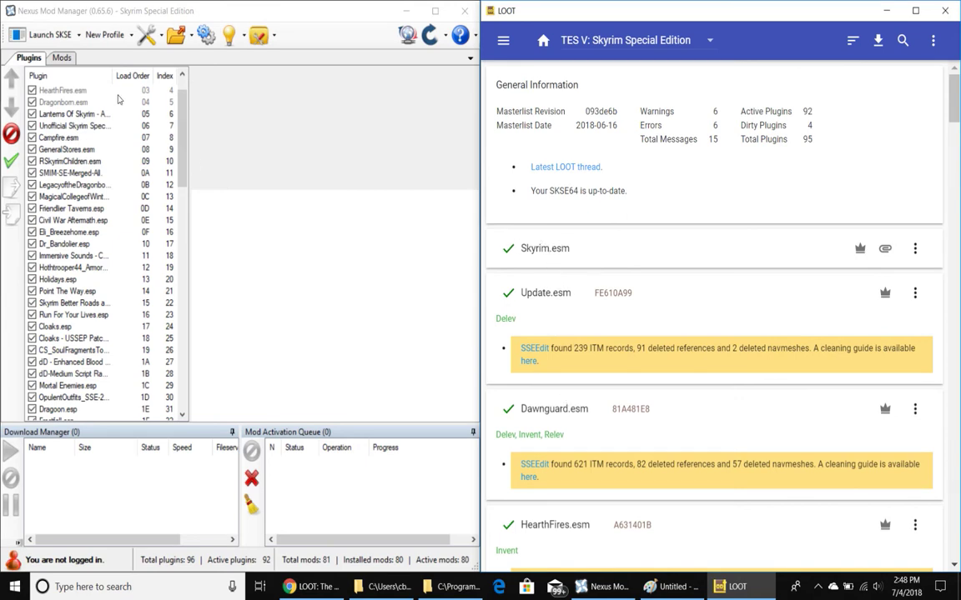
pyautogui.scroll(1, 68, 90)
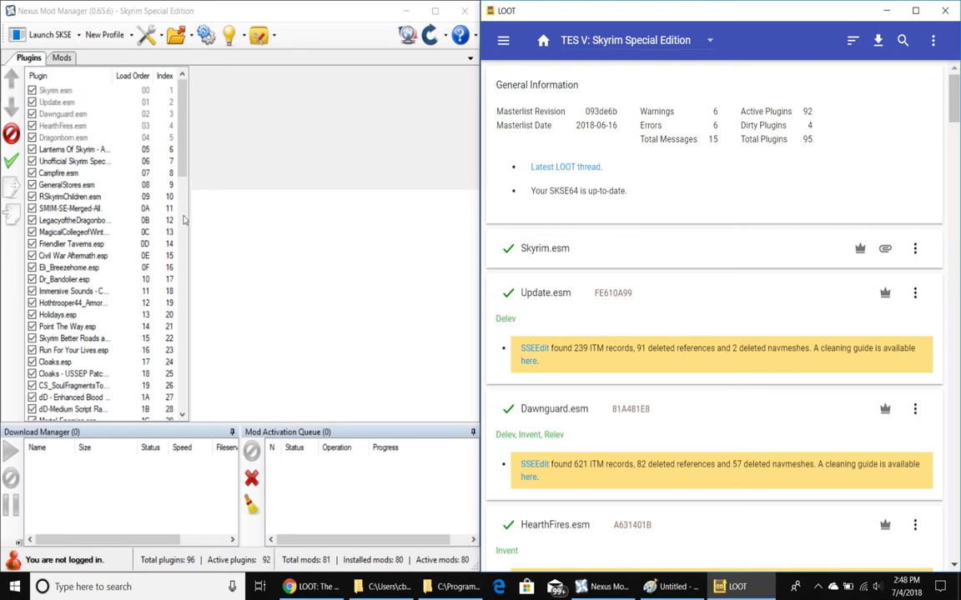
pyautogui.scroll(-3, 529, 363)
pyautogui.scroll(-2, 581, 324)
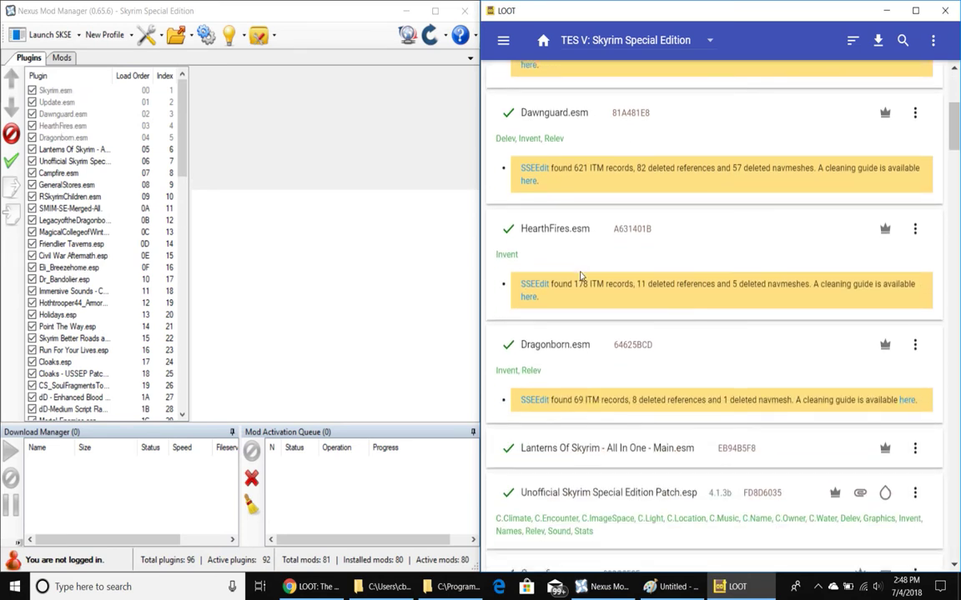
pyautogui.scroll(-1, 554, 362)
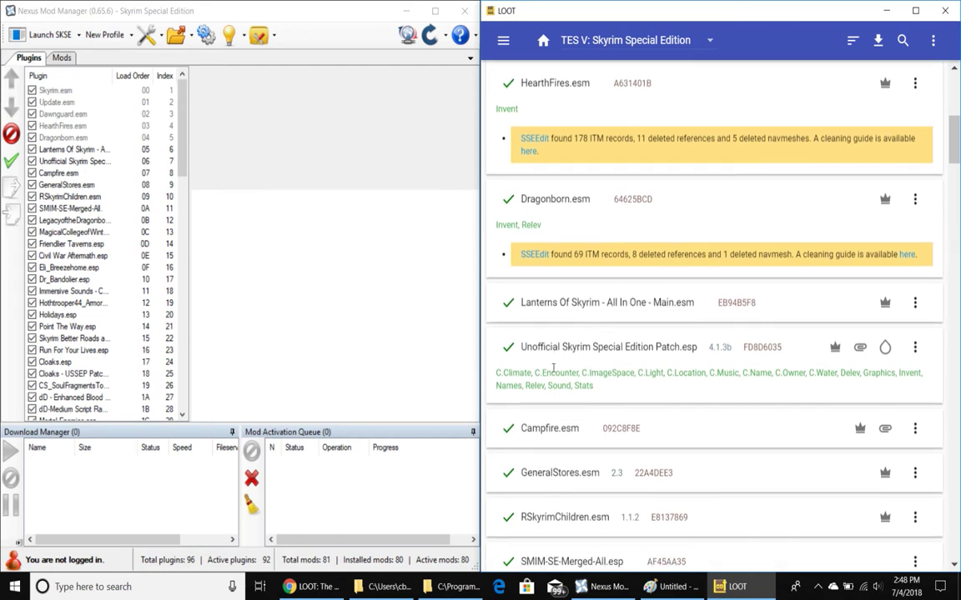
pyautogui.click(87, 160)
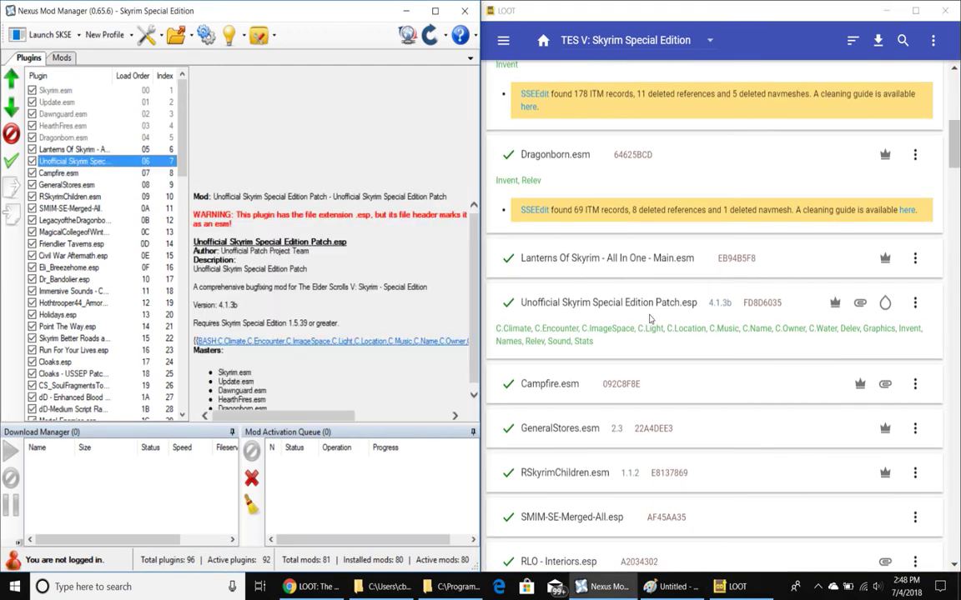
pyautogui.click(67, 173)
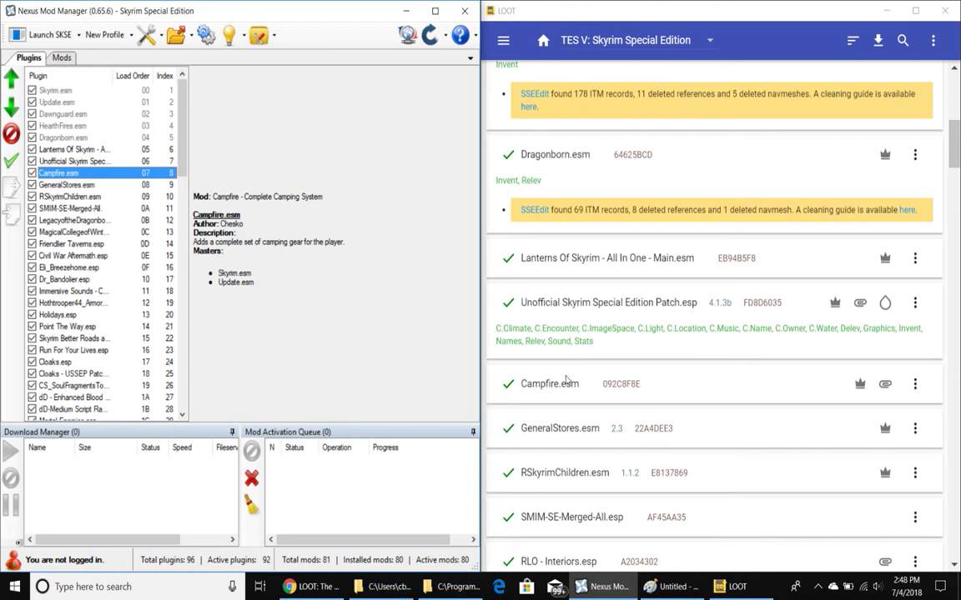
pyautogui.click(69, 184)
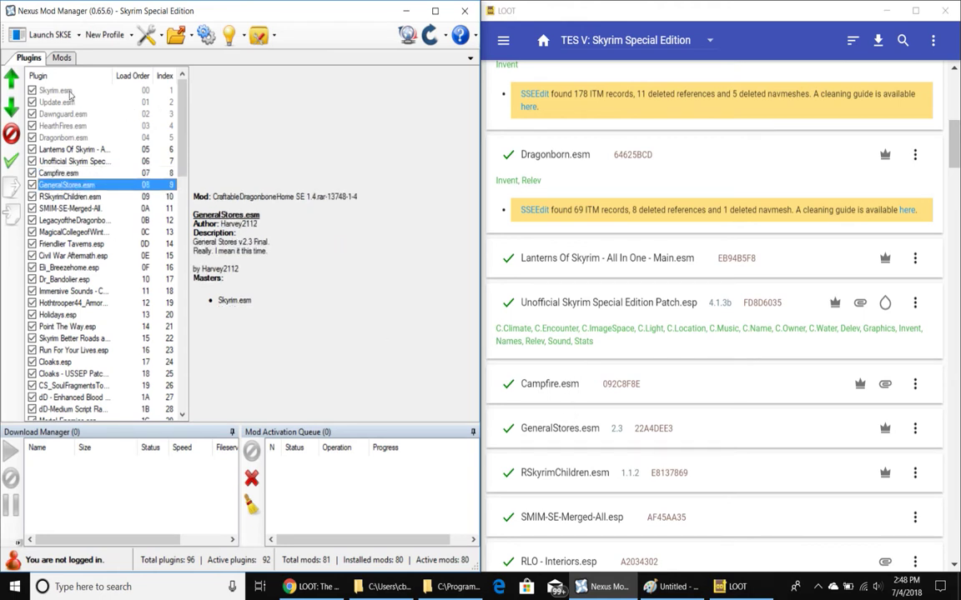
pyautogui.scroll(-5, 680, 184)
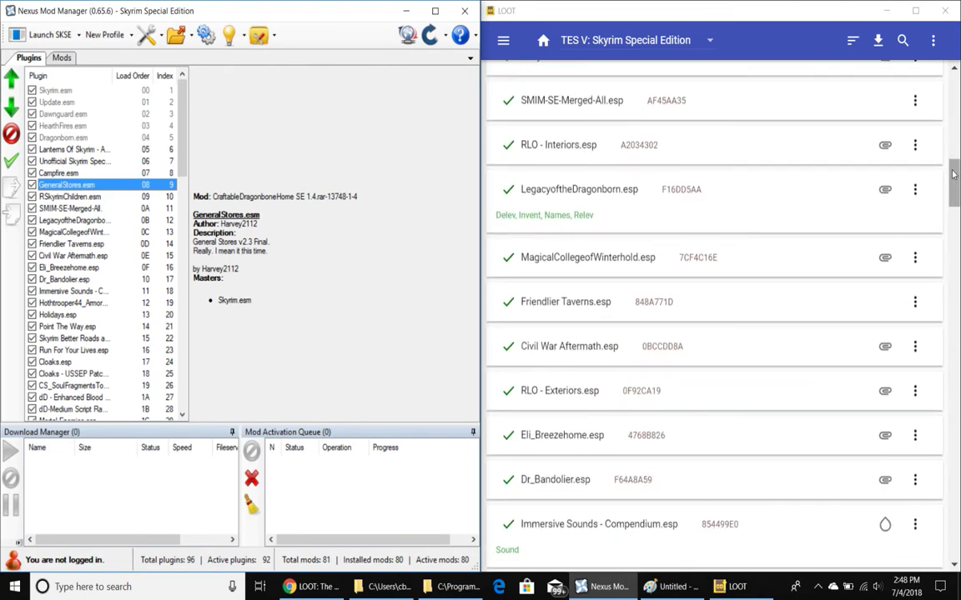
pyautogui.moveTo(953, 184); pyautogui.dragTo(953, 384)
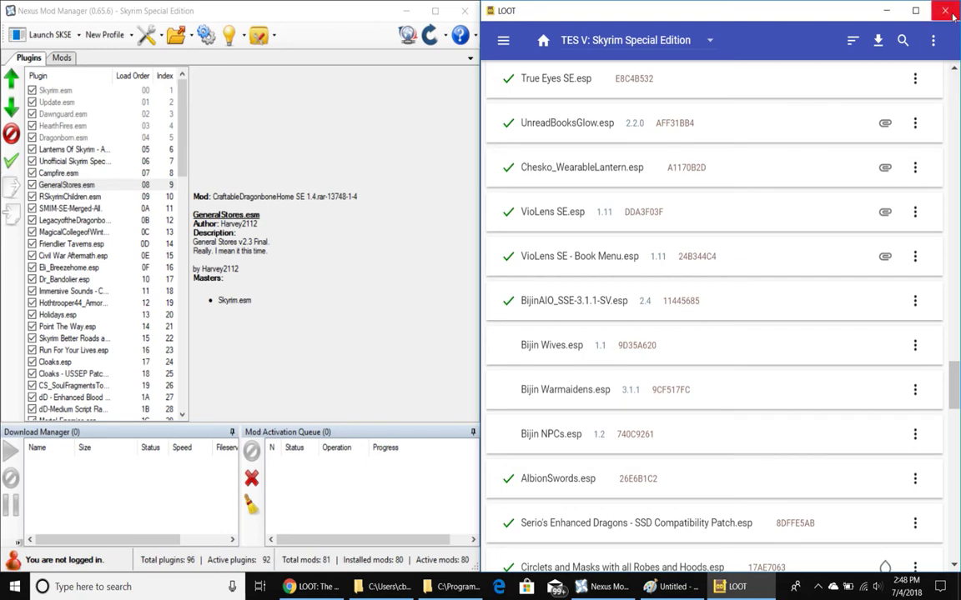
# Close LOOT, maximize Nexus Mod Manager, and look through its whole plugin list.
pyautogui.click(886, 11)
pyautogui.click(392, 9)
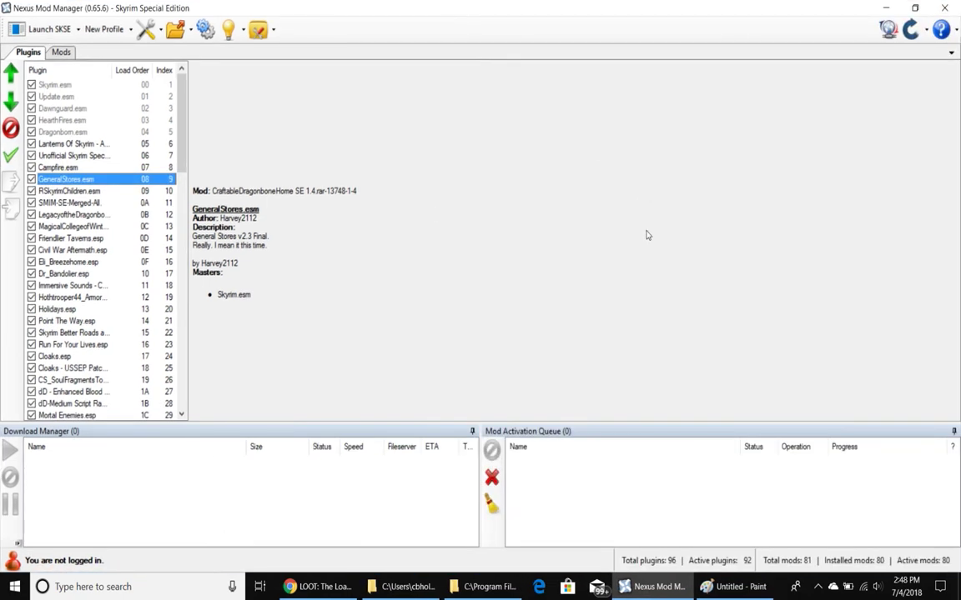
pyautogui.moveTo(181, 100); pyautogui.dragTo(183, 267)
pyautogui.scroll(-6, 167, 267)
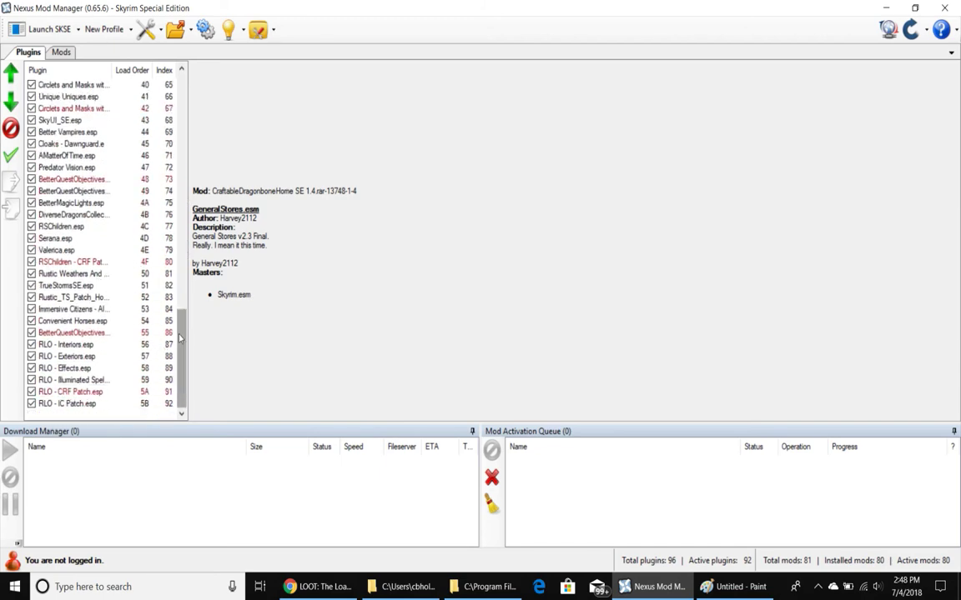
pyautogui.moveTo(181, 358); pyautogui.dragTo(176, 101)
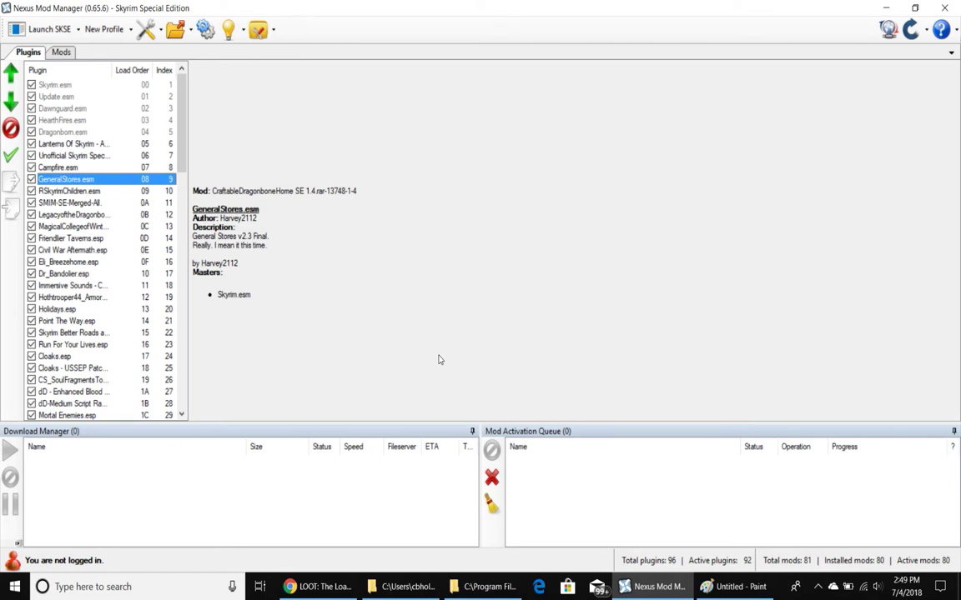
# Launch Skyrim through SKSE, continue the last save despite the missing content, and dismiss the Wearable Lanterns error.
pyautogui.click(50, 29)
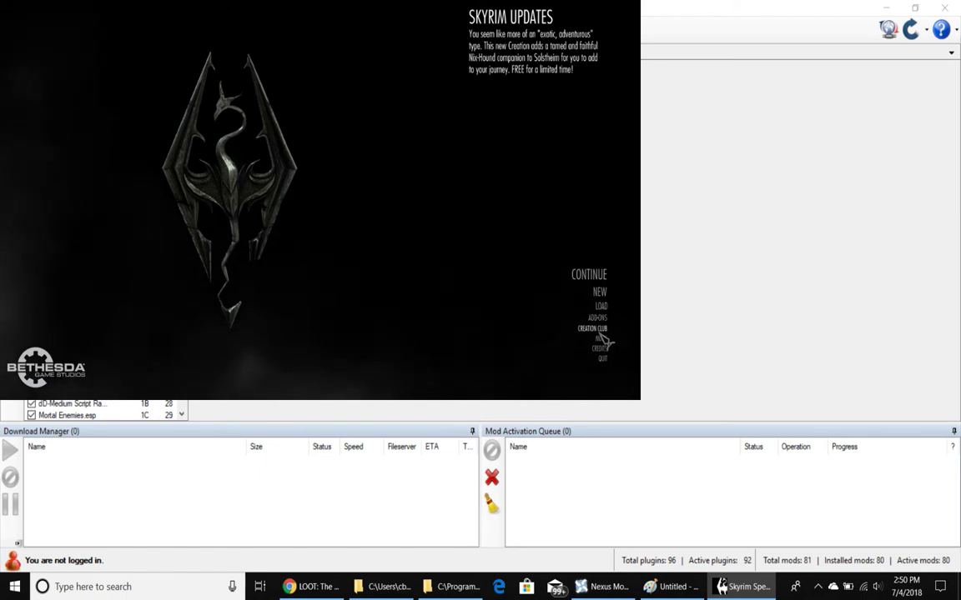
pyautogui.click(597, 286)
pyautogui.click(476, 364)
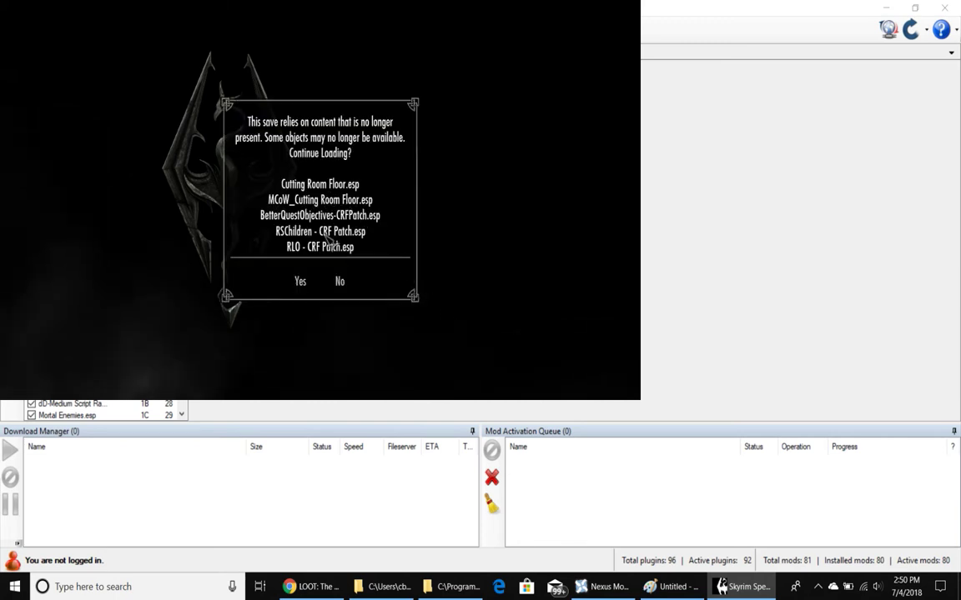
pyautogui.click(312, 284)
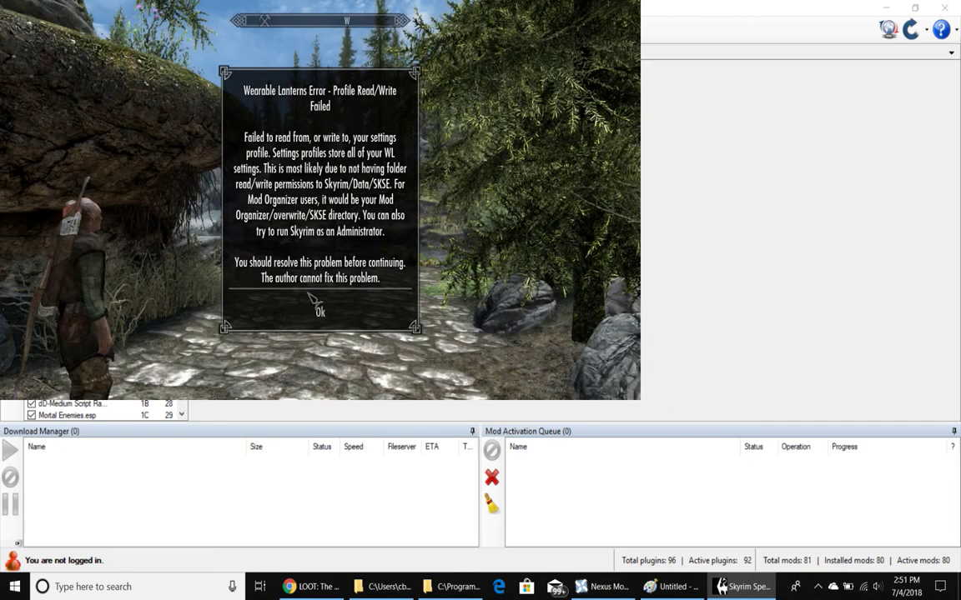
pyautogui.click(319, 310)
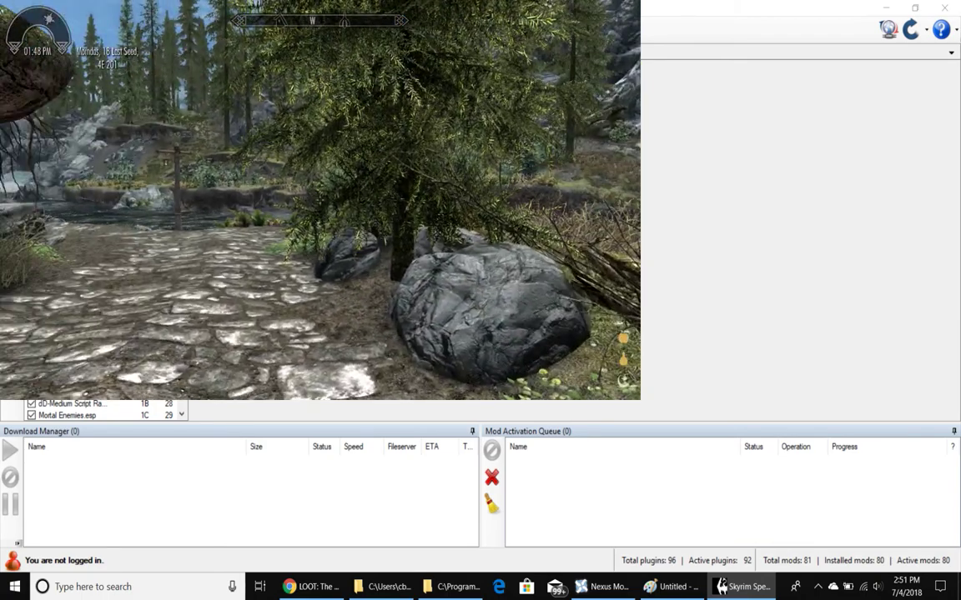
# Inspect the character's inventory in the game, viewing all items and the Apparel and Food categories, and leave it.
pyautogui.press('Tab')
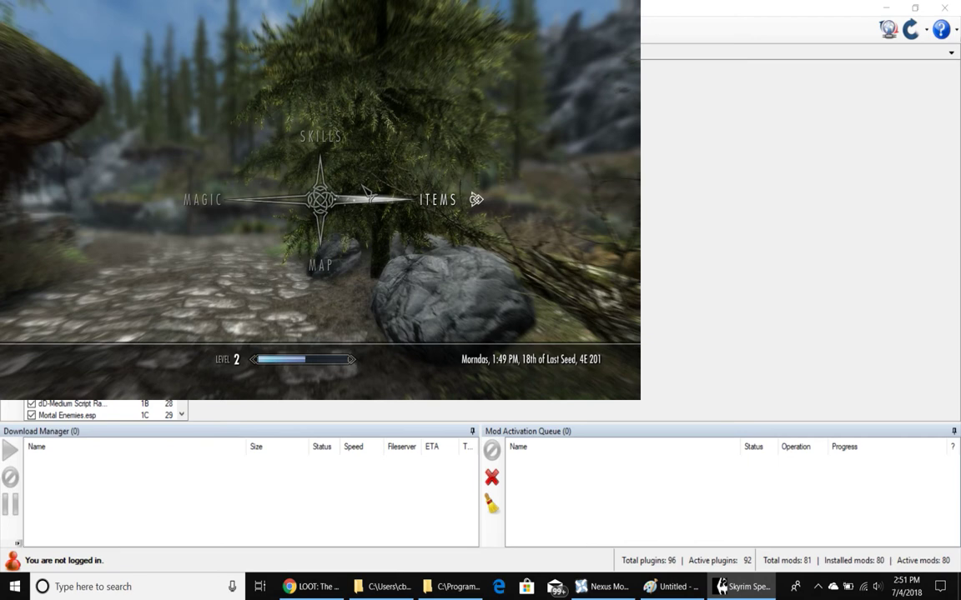
pyautogui.click(476, 199)
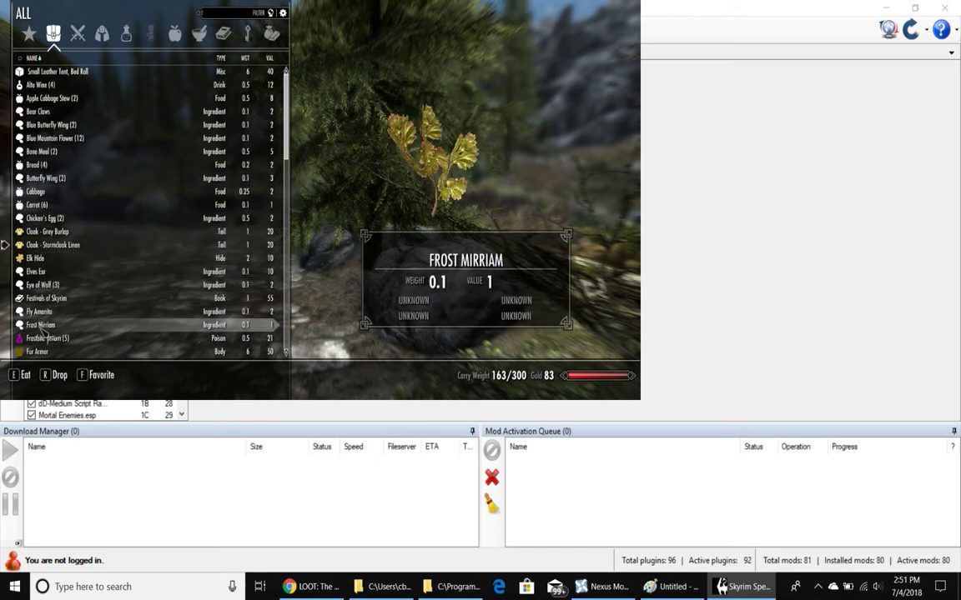
pyautogui.click(101, 33)
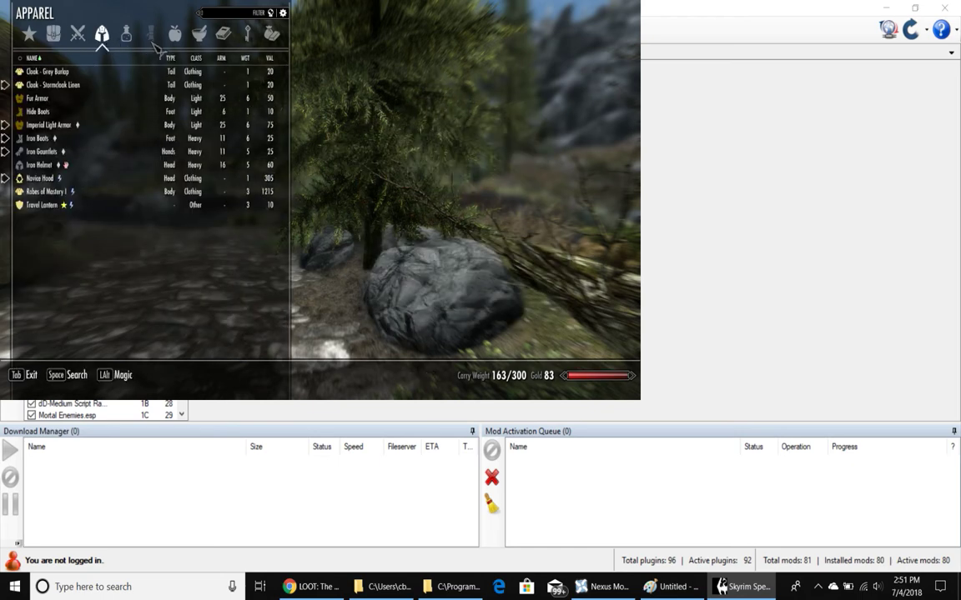
pyautogui.click(175, 33)
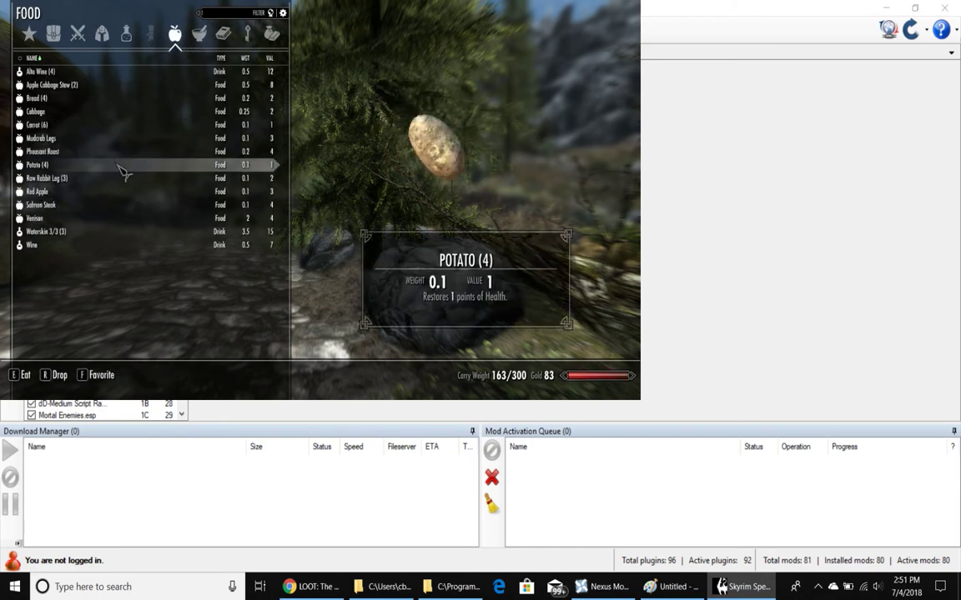
pyautogui.press('Tab')
pyautogui.press('j')
pyautogui.press('j')
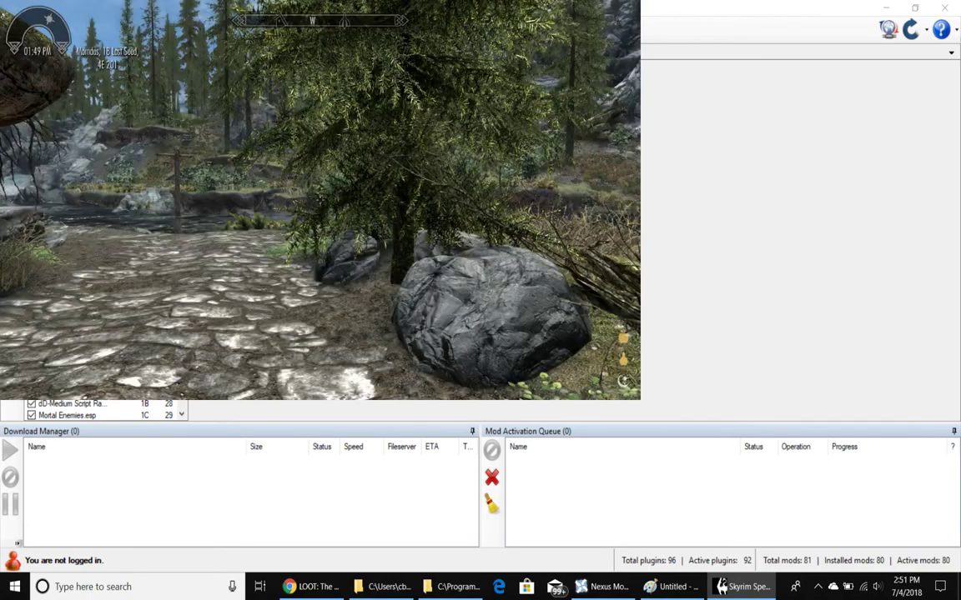
pyautogui.press('t')
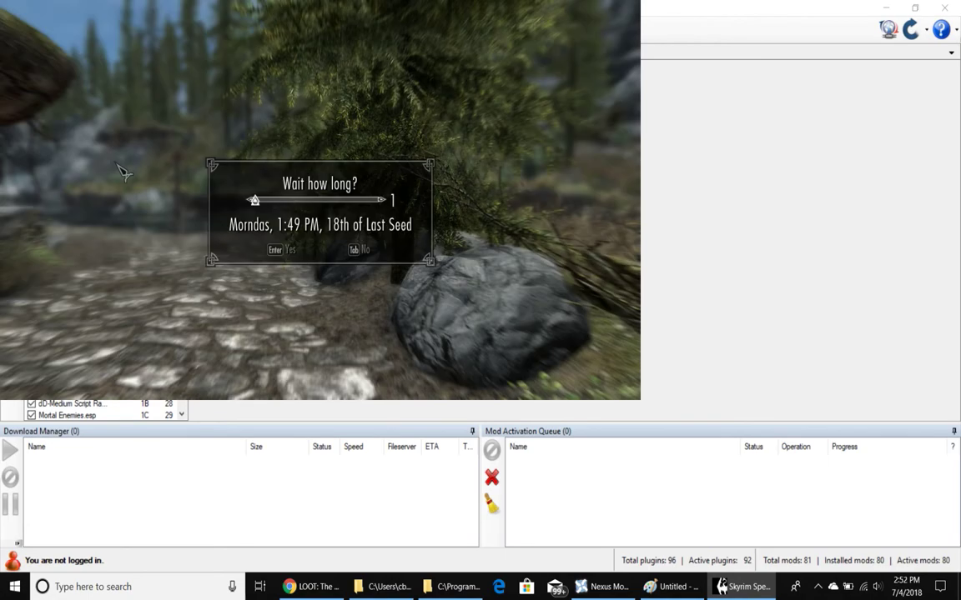
pyautogui.click(365, 255)
pyautogui.press('i')
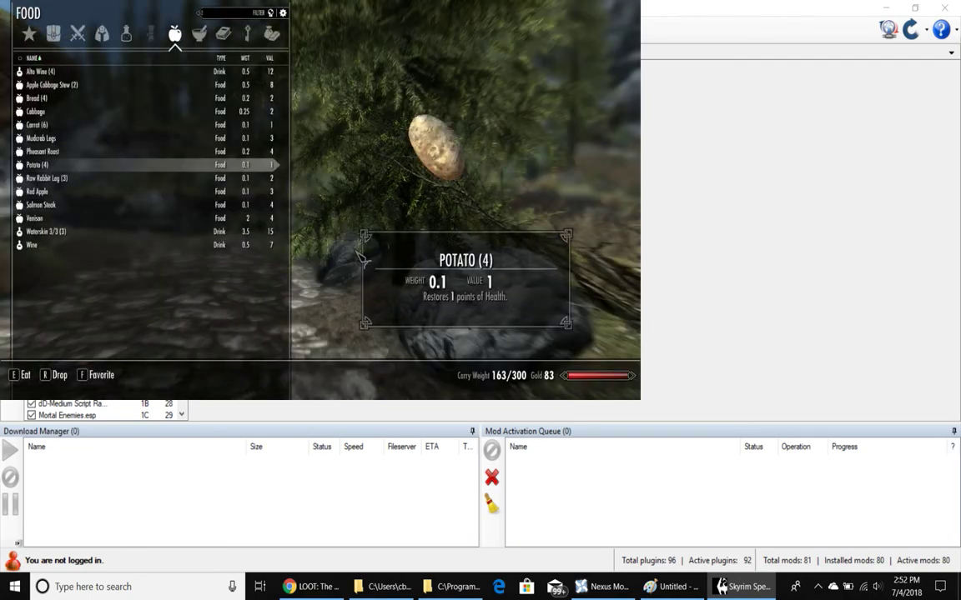
pyautogui.press('Tab')
pyautogui.press('Tab')
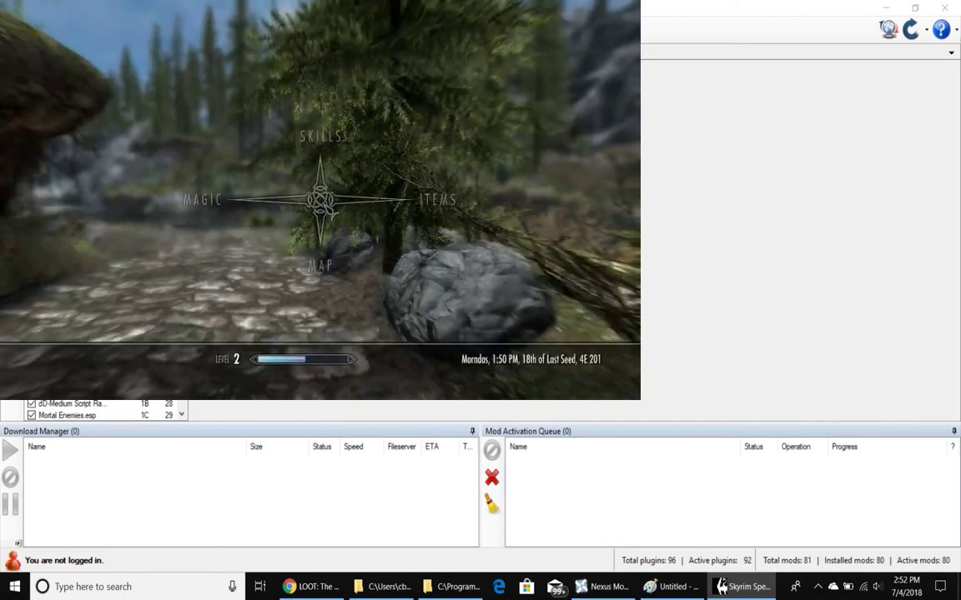
# Open Mod Configuration from the journal's System page and look through the list of configurable mods.
pyautogui.press('j')
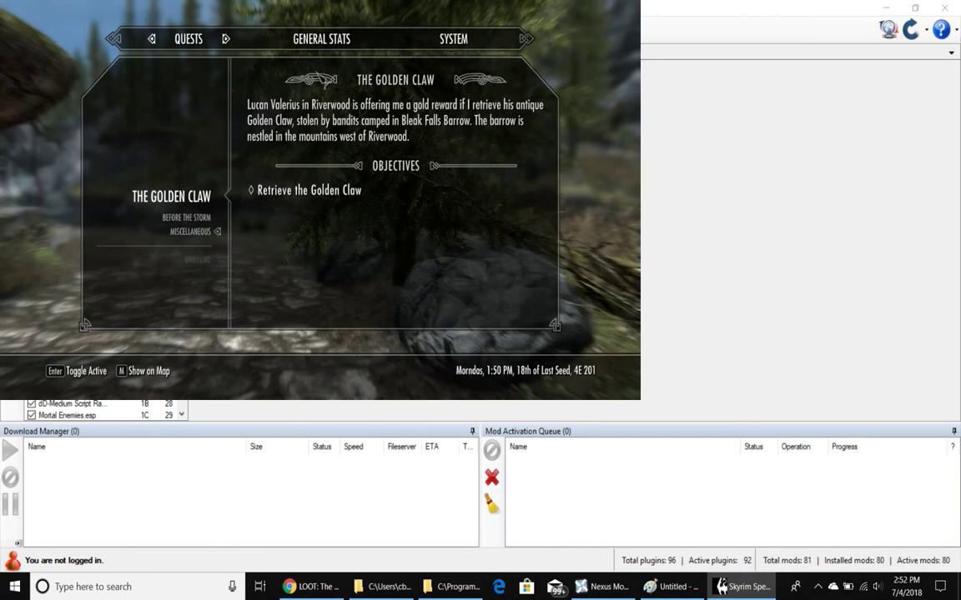
pyautogui.click(448, 46)
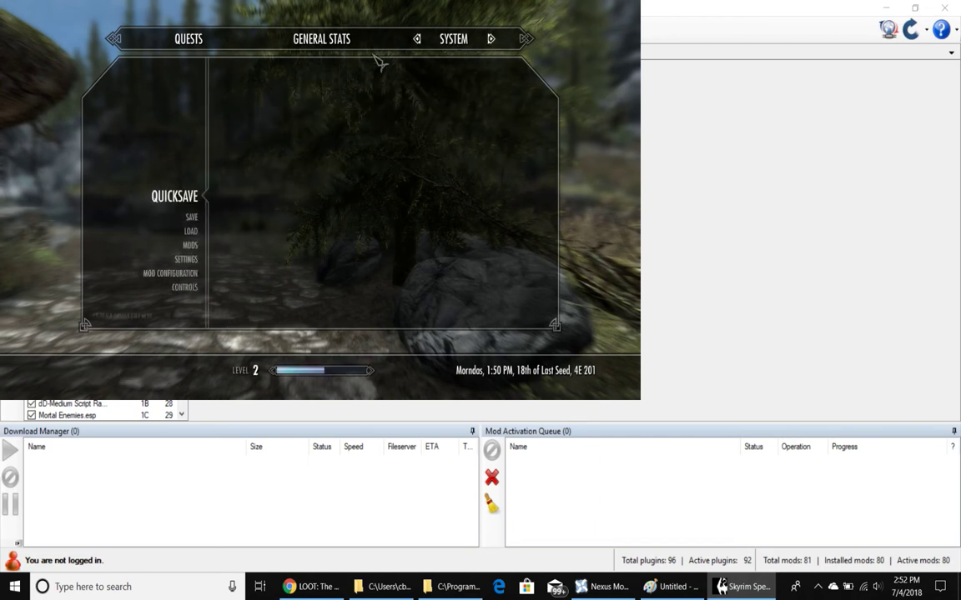
pyautogui.click(195, 276)
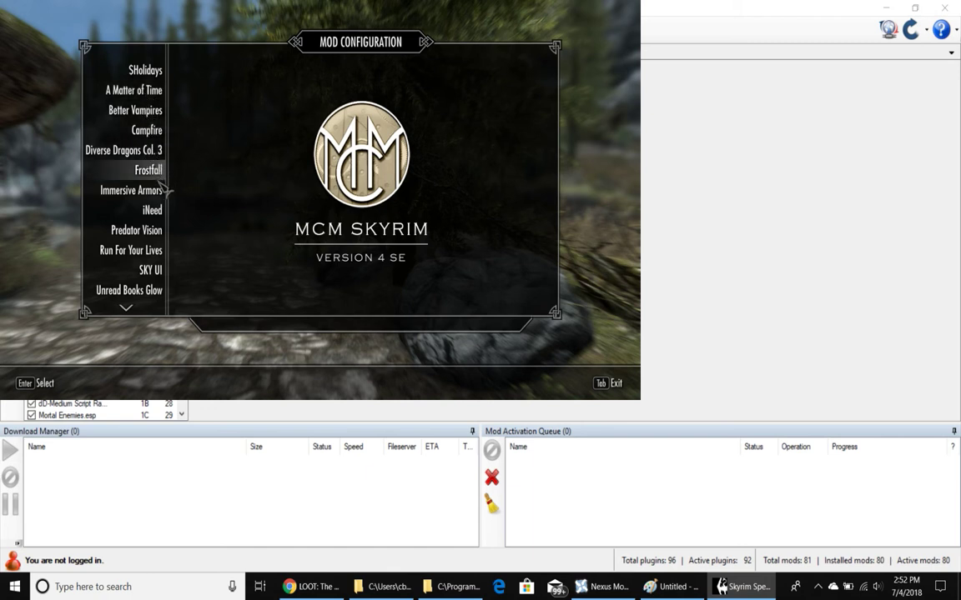
pyautogui.scroll(-2, 153, 249)
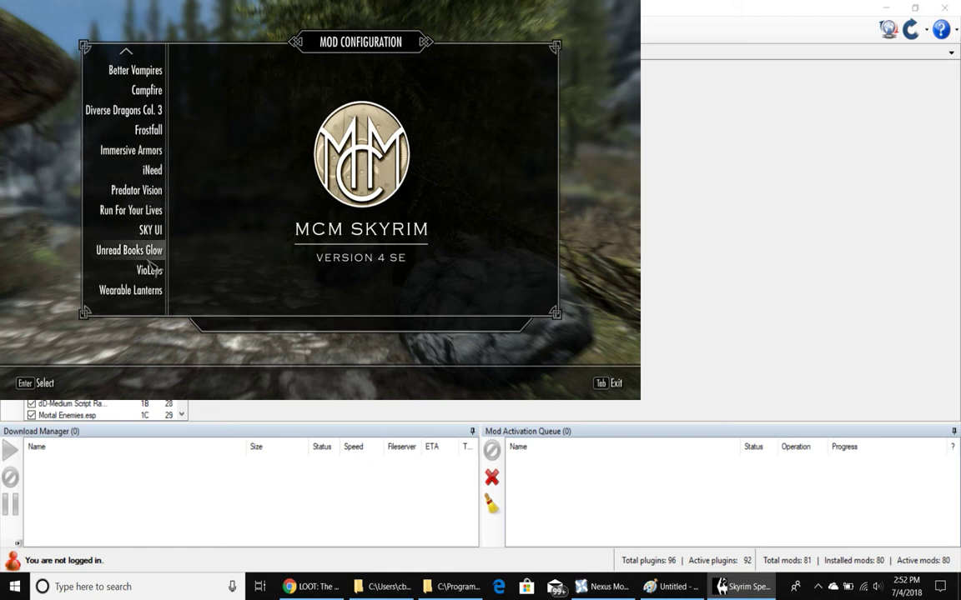
# View the Predator Vision mod's configuration settings without changing them, and return to the mod list.
pyautogui.click(153, 192)
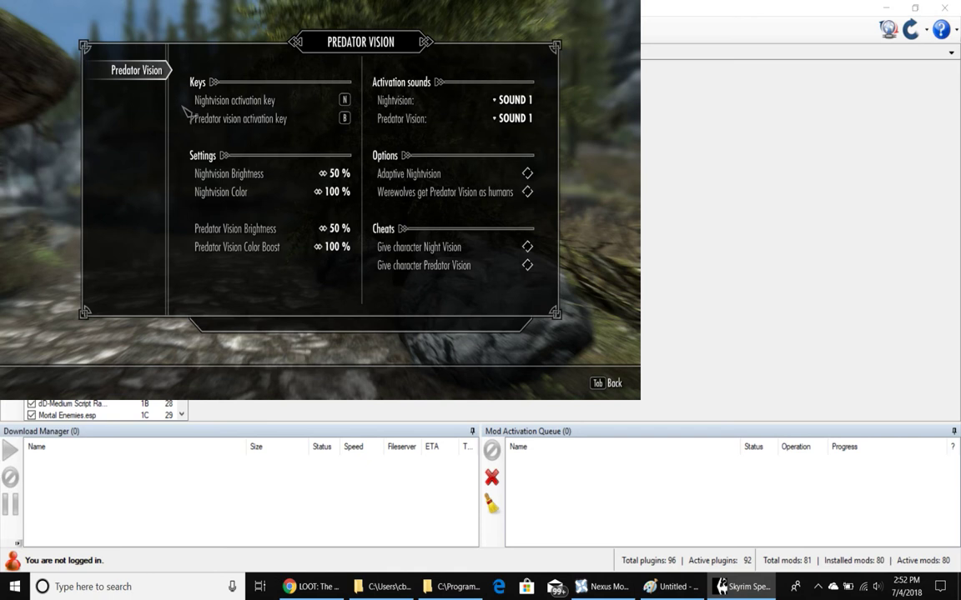
pyautogui.click(140, 68)
pyautogui.press('Down')
pyautogui.press('Down')
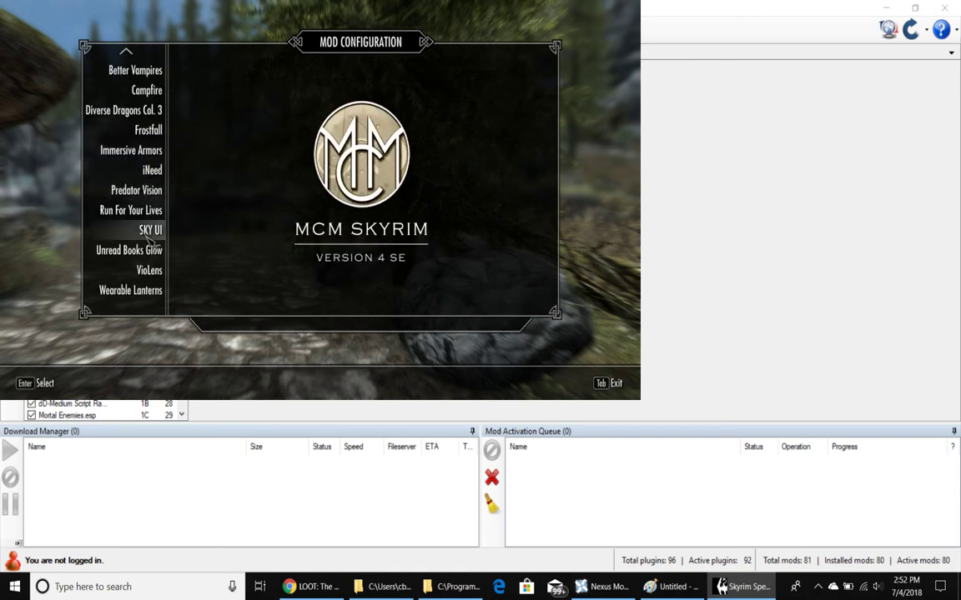
# View the SKY UI page in Mod Configuration, and look through the list of configurable mods again.
pyautogui.press('Return')
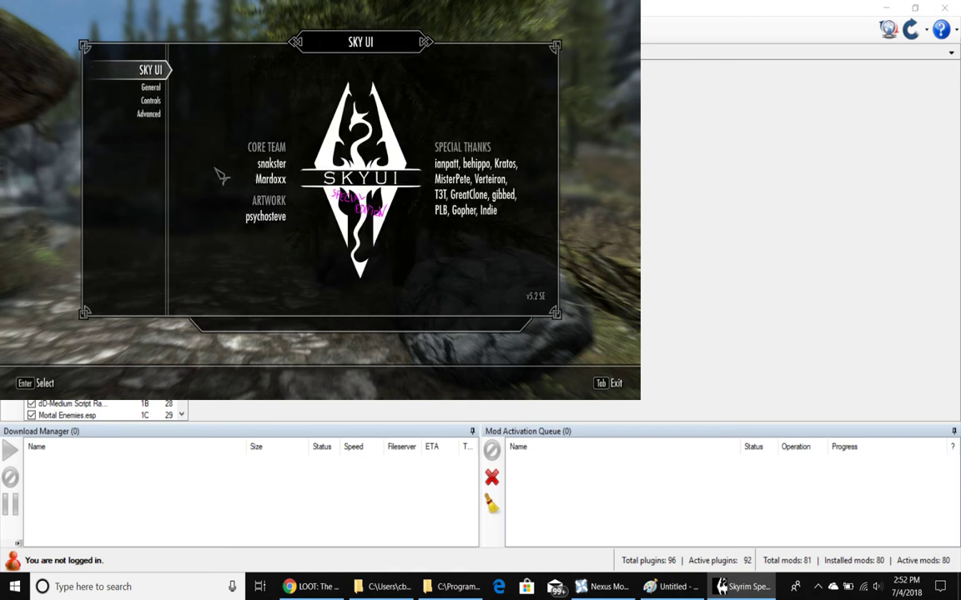
pyautogui.click(155, 72)
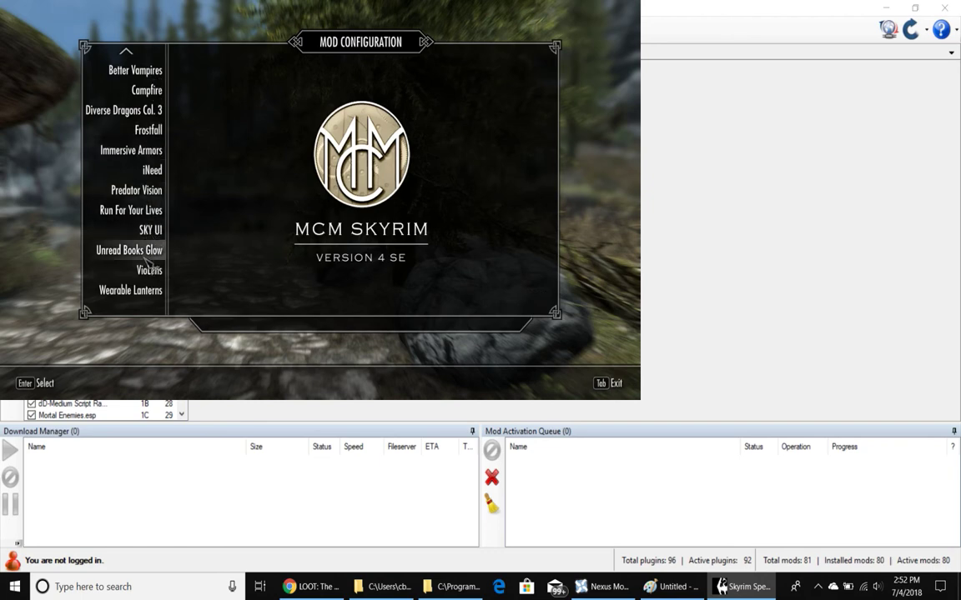
pyautogui.press('Tab')
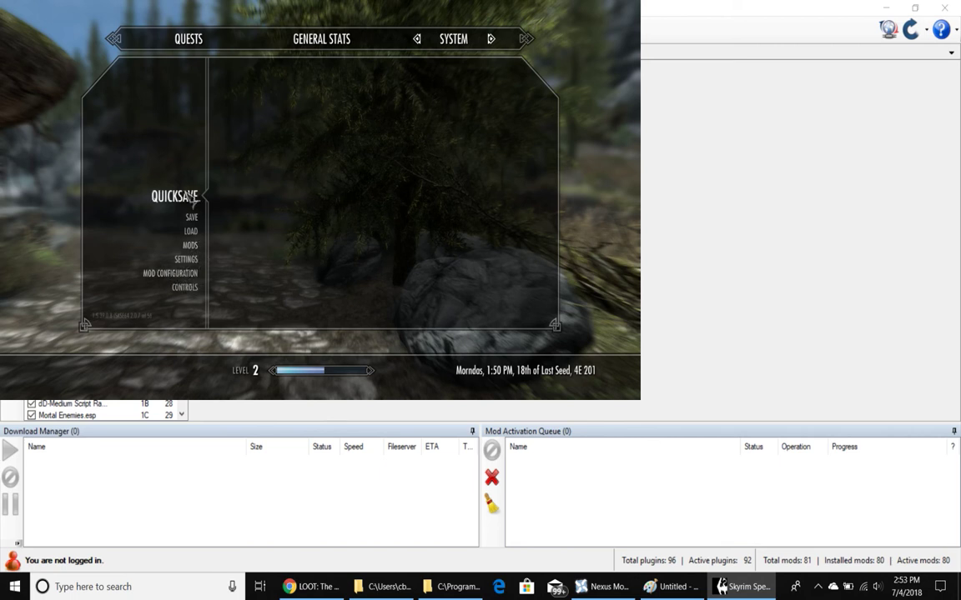
pyautogui.click(162, 269)
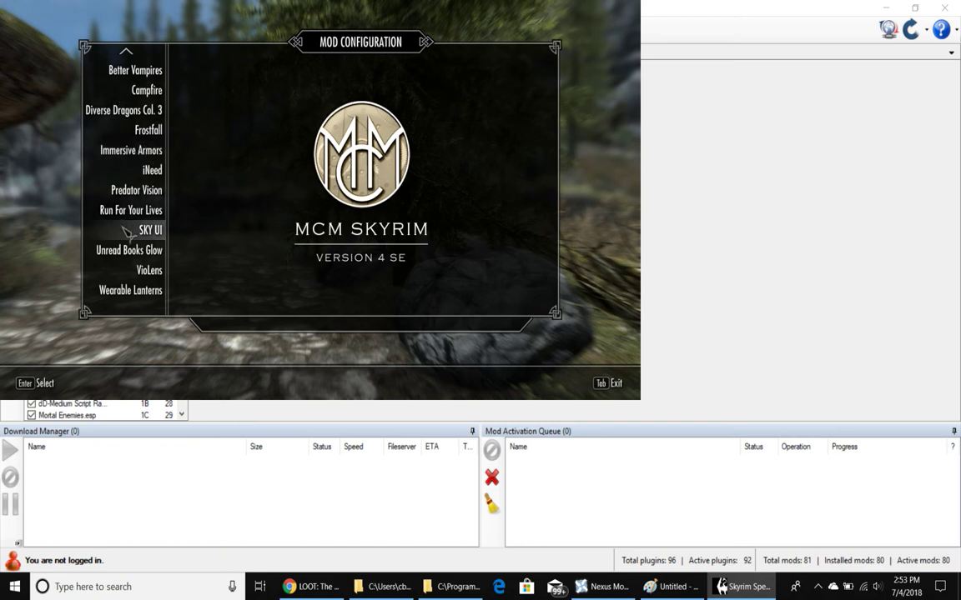
pyautogui.scroll(2, 142, 150)
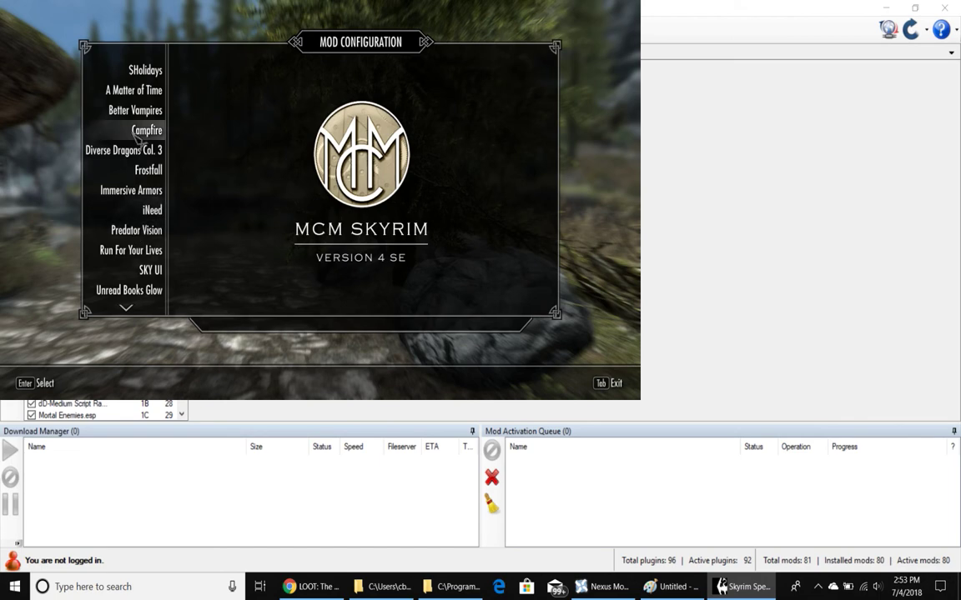
pyautogui.press('Tab')
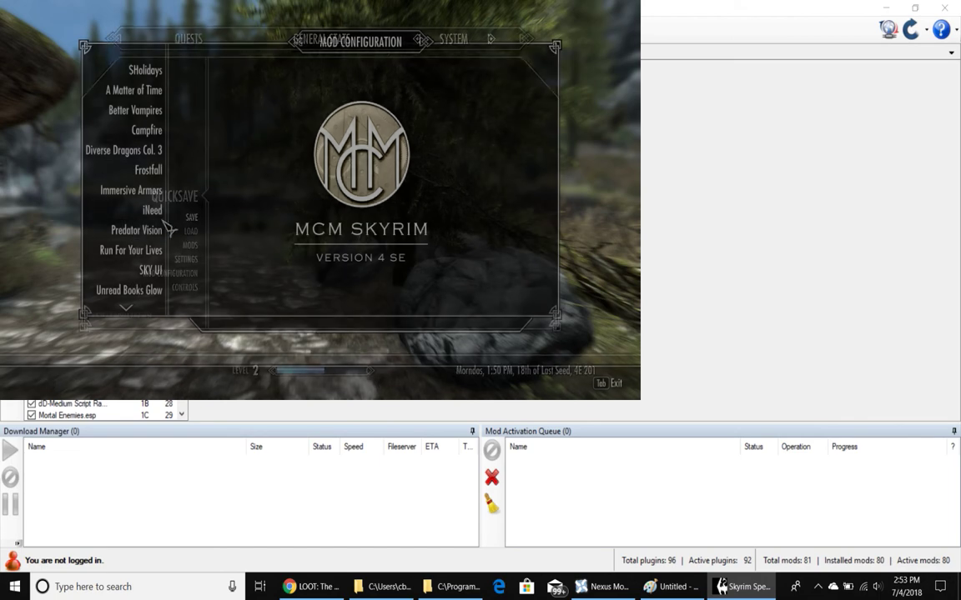
# Quit Skyrim to the desktop from the journal's System page, confirming the loss of unsaved progress.
pyautogui.press('Tab')
pyautogui.press('j')
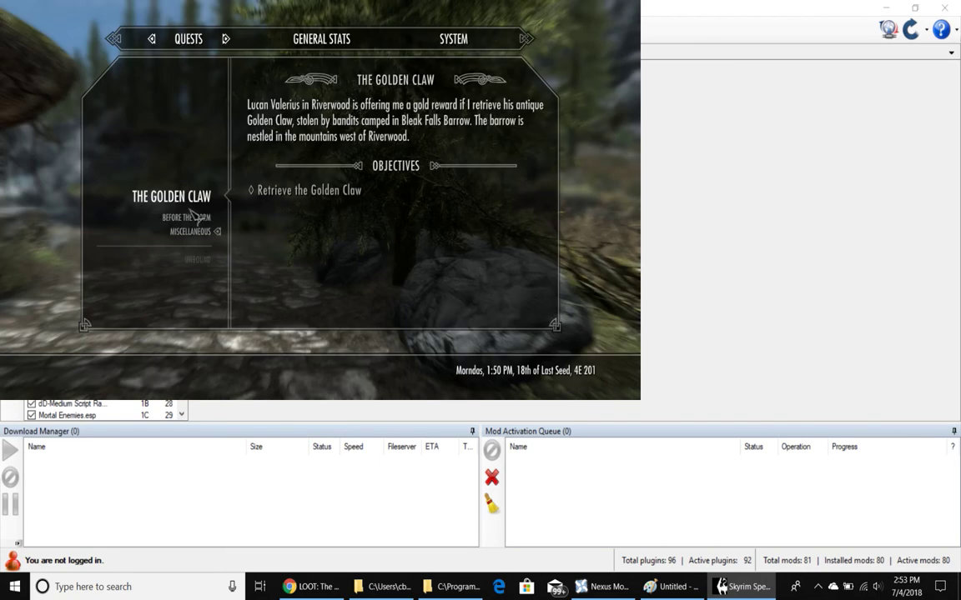
pyautogui.press('j')
pyautogui.press('j')
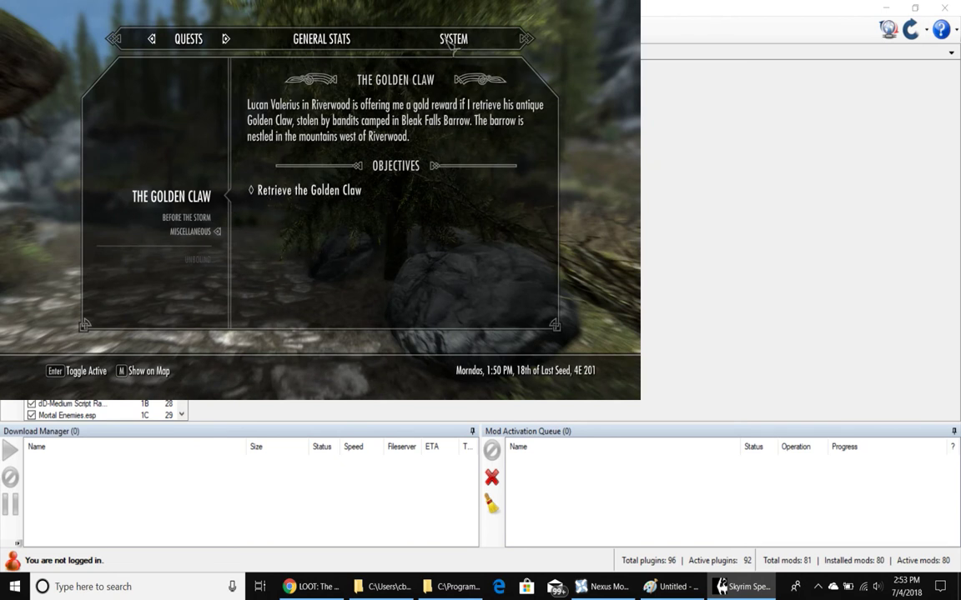
pyautogui.press('Left')
pyautogui.scroll(-6, 185, 261)
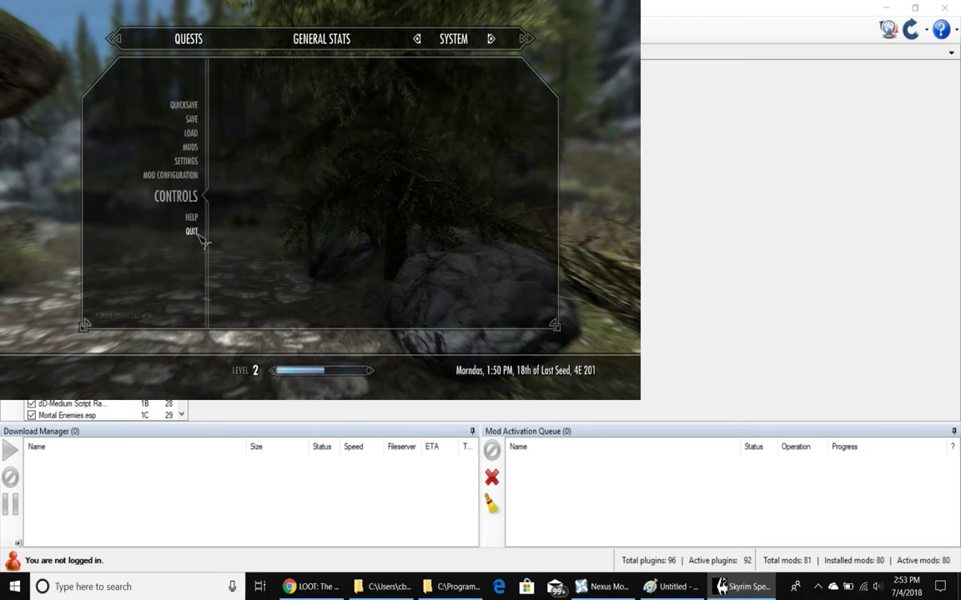
pyautogui.click(188, 230)
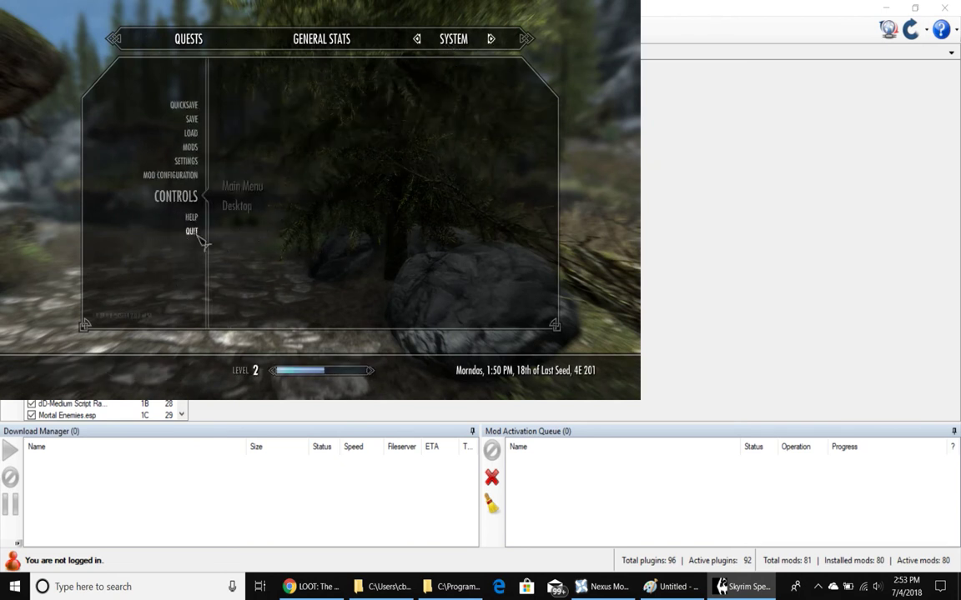
pyautogui.click(246, 210)
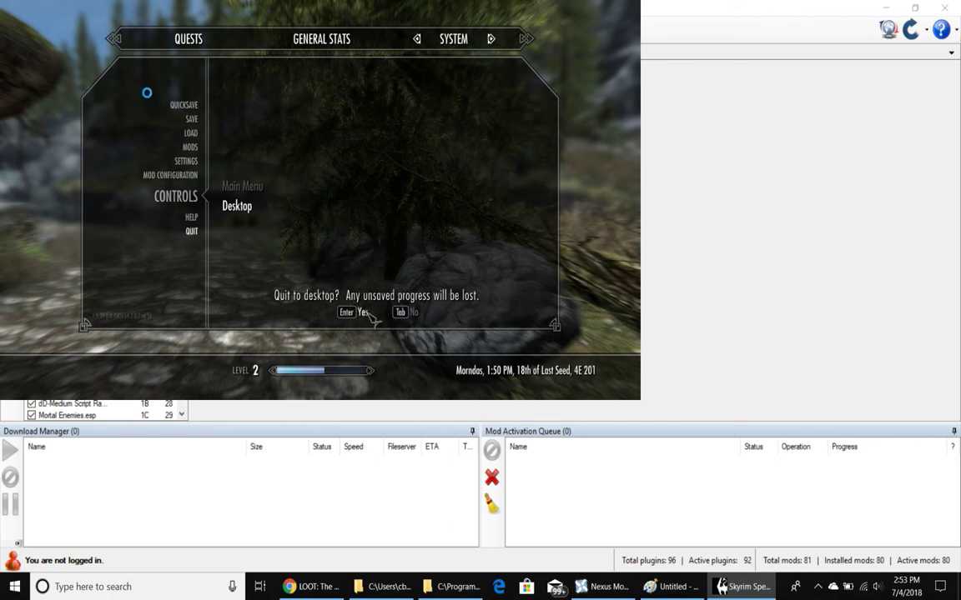
pyautogui.click(367, 314)
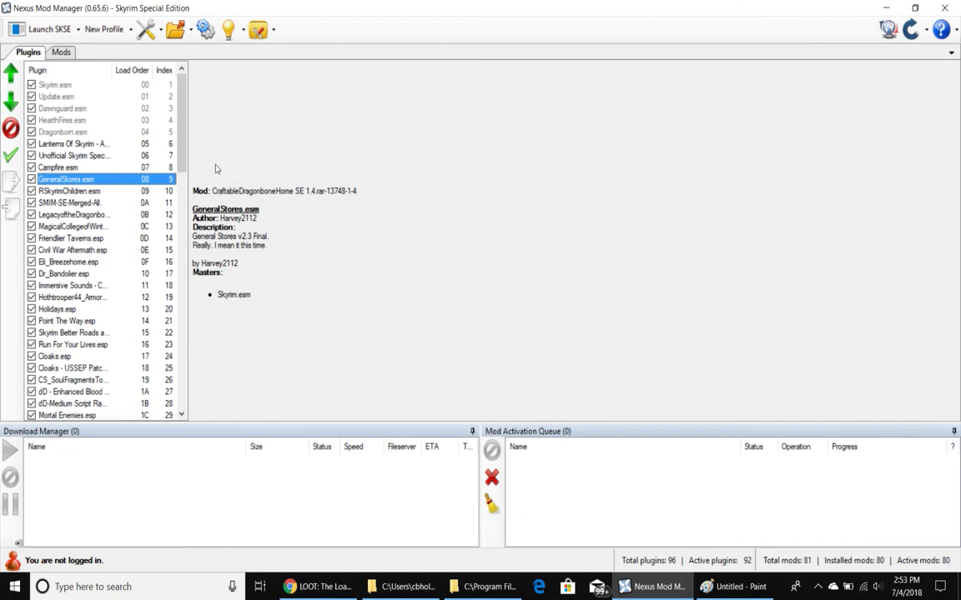
# Locate the Cutting Room Floor mod in Nexus Mod Manager's mod list and check its version for an available update.
pyautogui.click(61, 53)
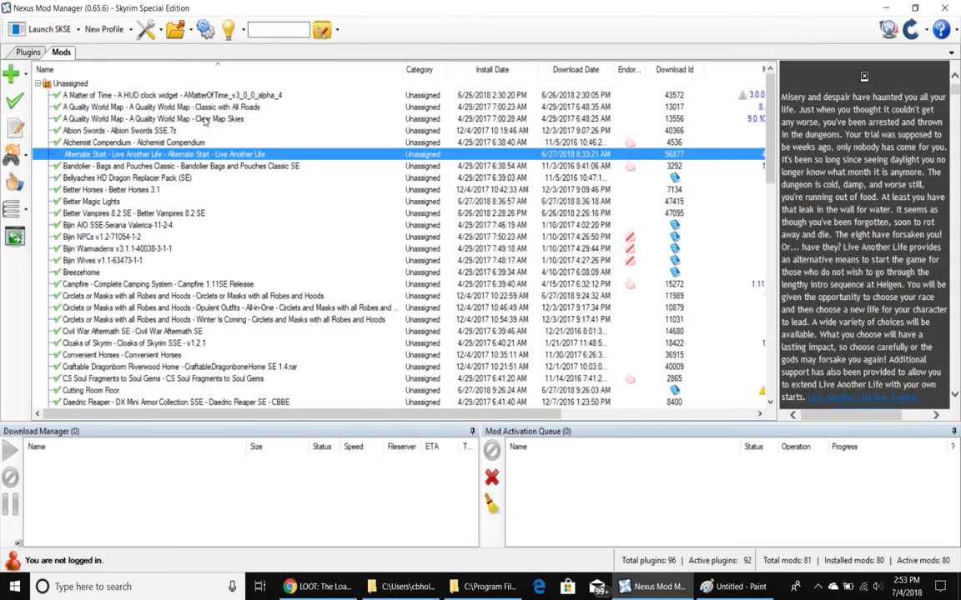
pyautogui.scroll(-3, 199, 245)
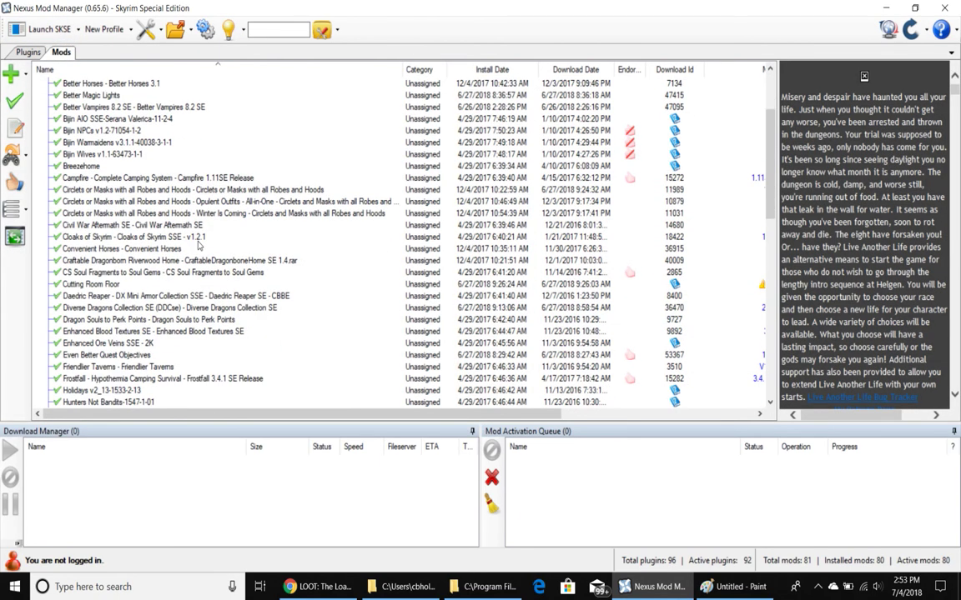
pyautogui.click(94, 283)
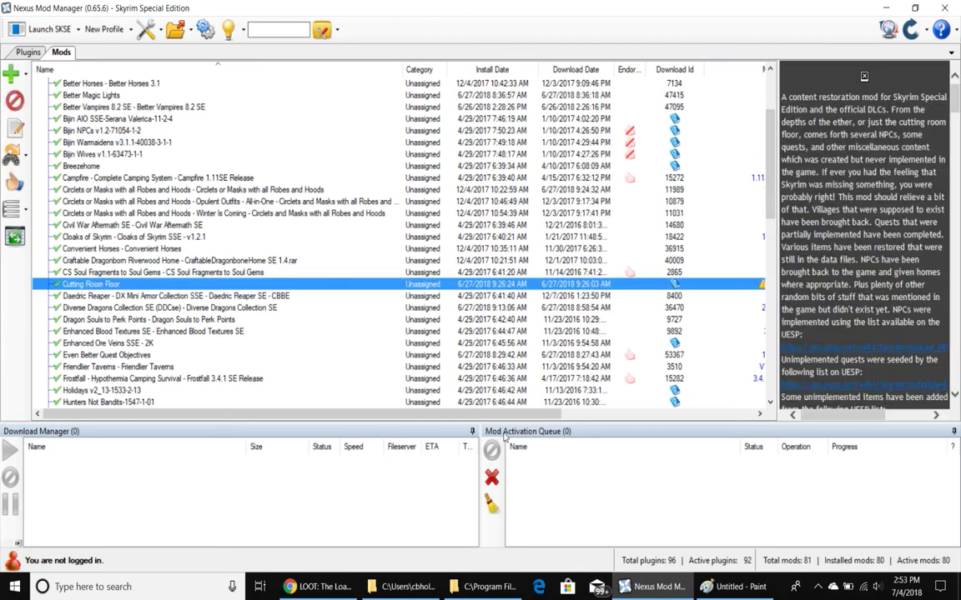
pyautogui.moveTo(467, 414); pyautogui.dragTo(536, 413)
pyautogui.moveTo(689, 288)
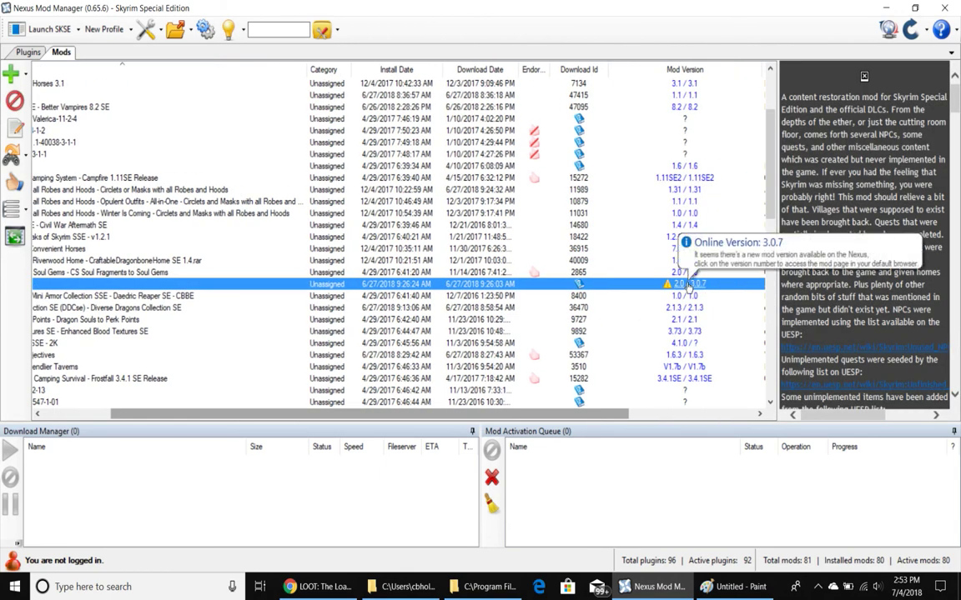
# Switch to Chrome and download the Cutting Room Floor main file, version 3.0.7, from its Nexus Mods page through the mod manager.
pyautogui.click(343, 586)
pyautogui.click(642, 24)
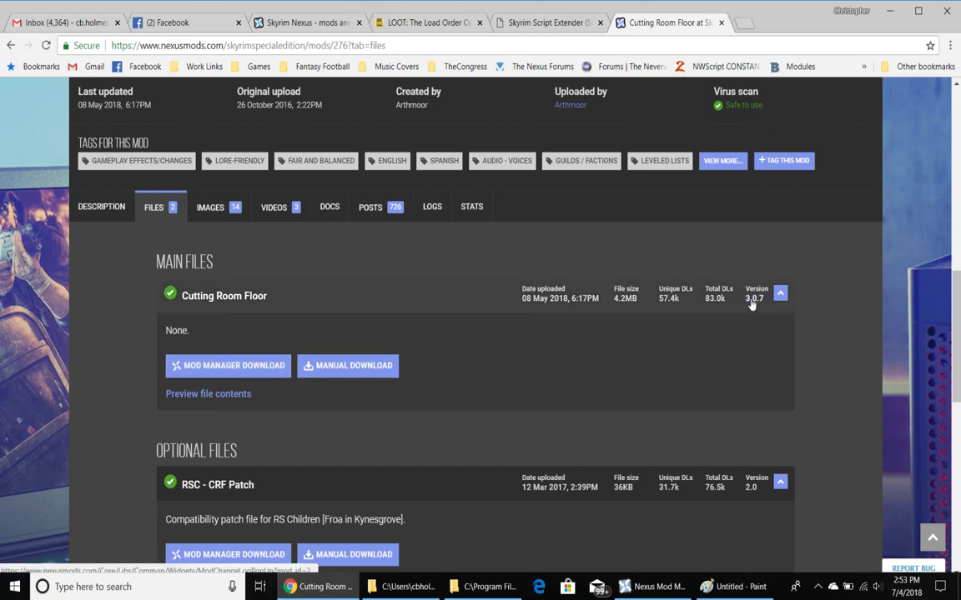
pyautogui.click(236, 371)
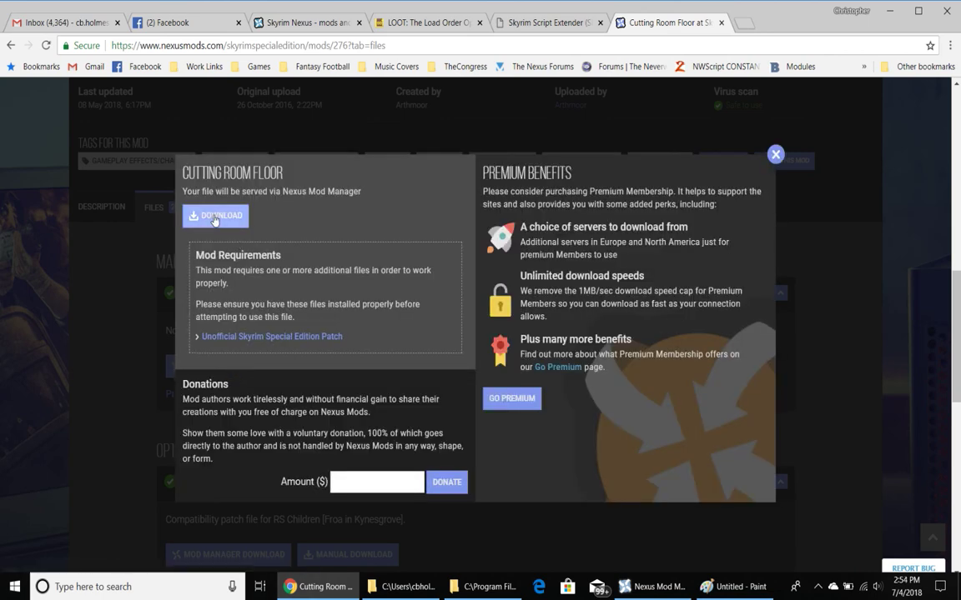
pyautogui.click(214, 219)
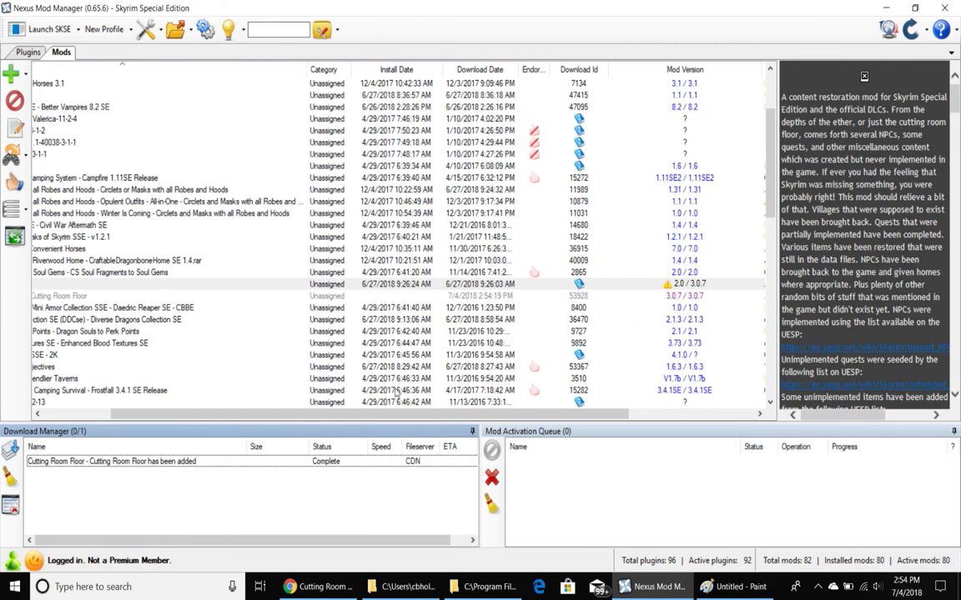
# Uninstall the old Cutting Room Floor mod from all profiles, and activate the newly downloaded Cutting Room Floor entry.
pyautogui.click(56, 413)
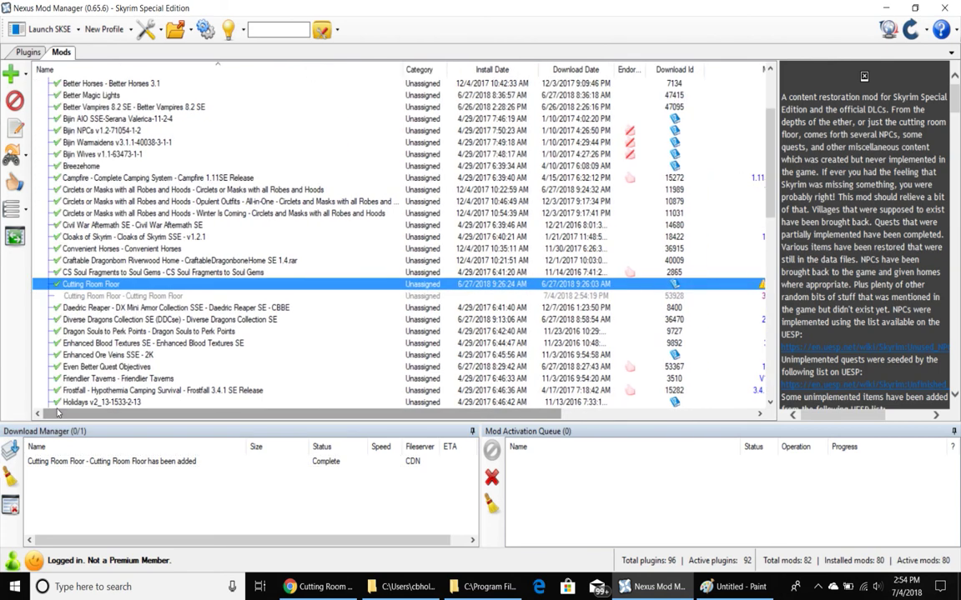
pyautogui.rightClick(104, 285)
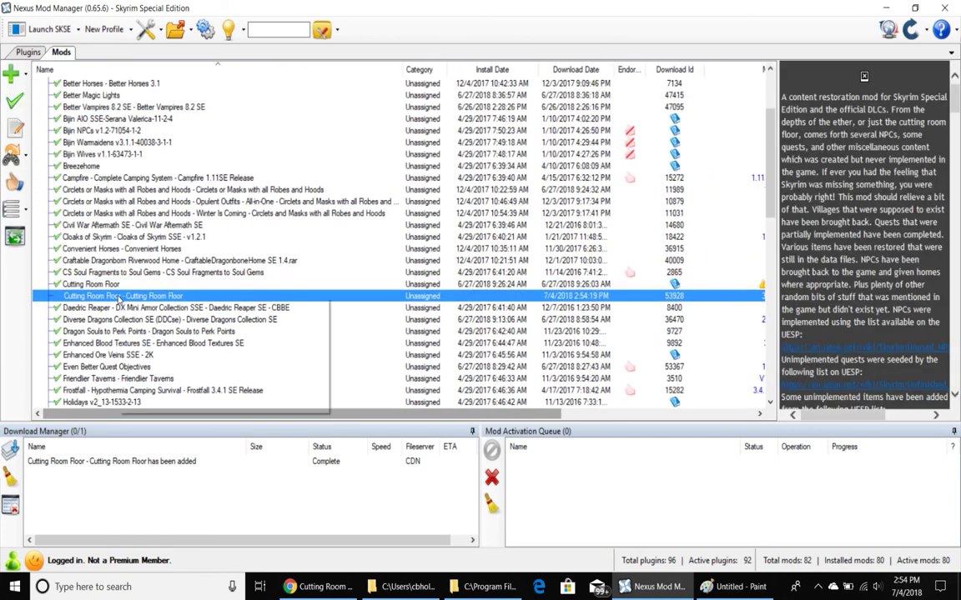
pyautogui.click(105, 286)
pyautogui.rightClick(105, 285)
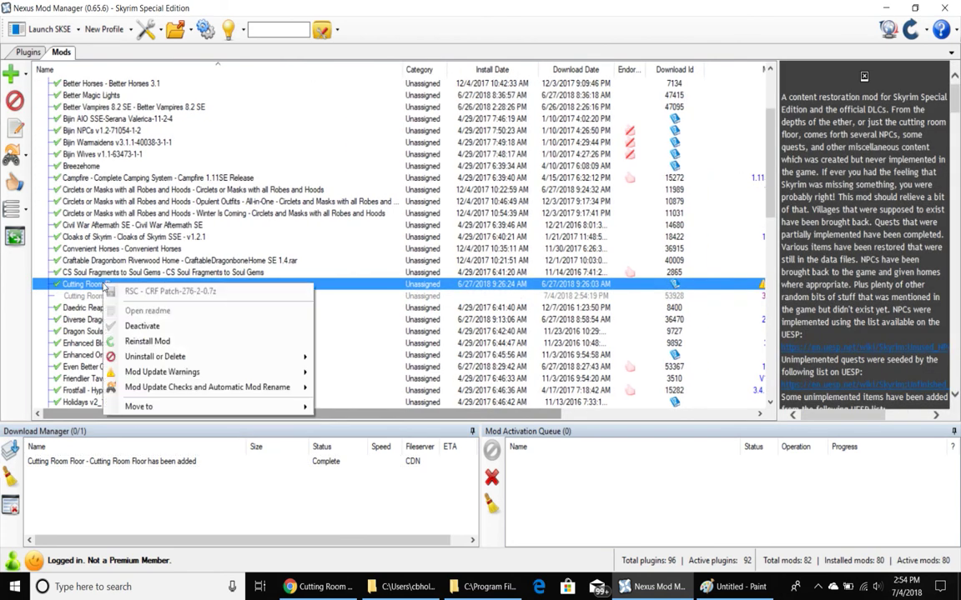
pyautogui.moveTo(148, 357)
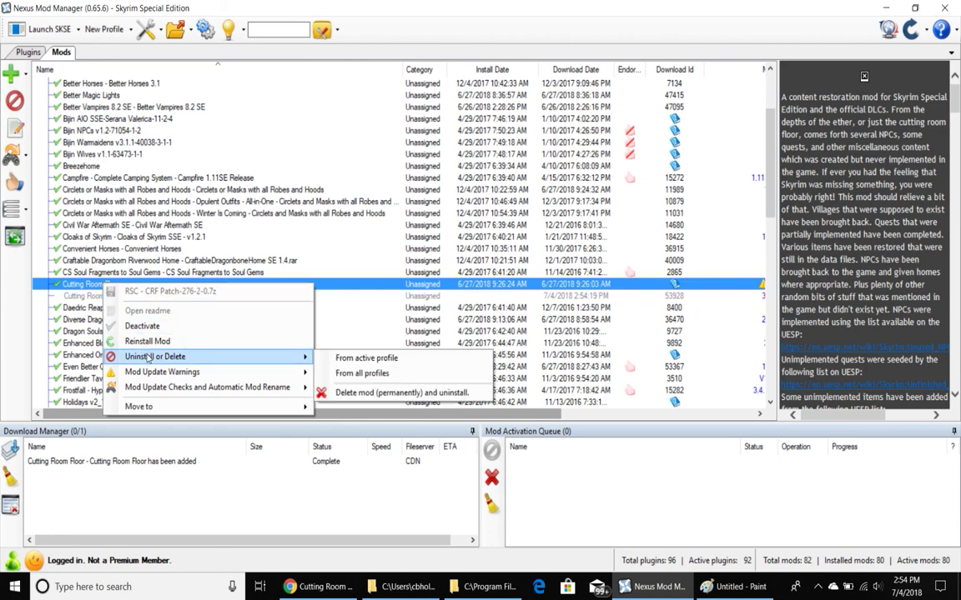
pyautogui.click(387, 375)
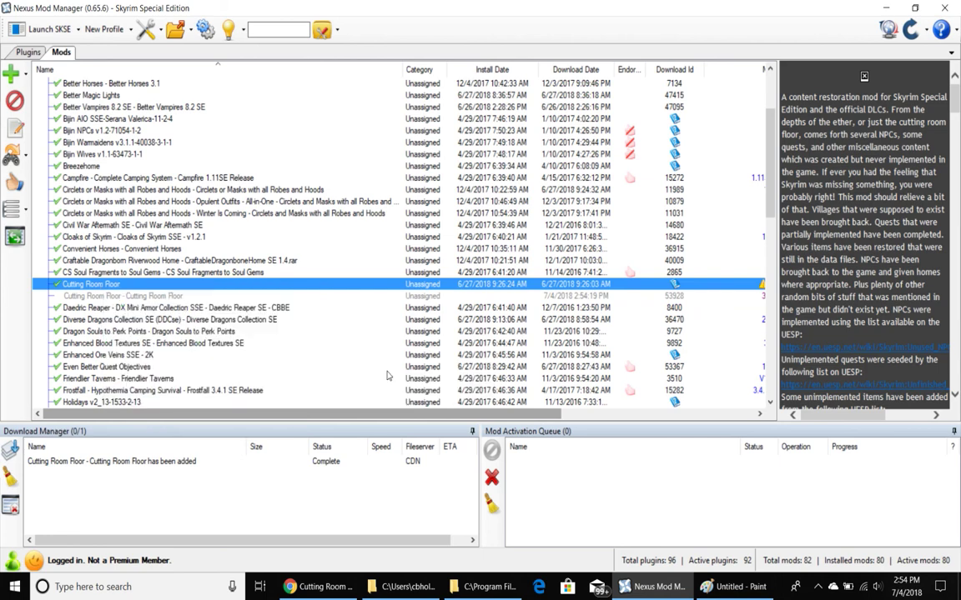
pyautogui.click(140, 296)
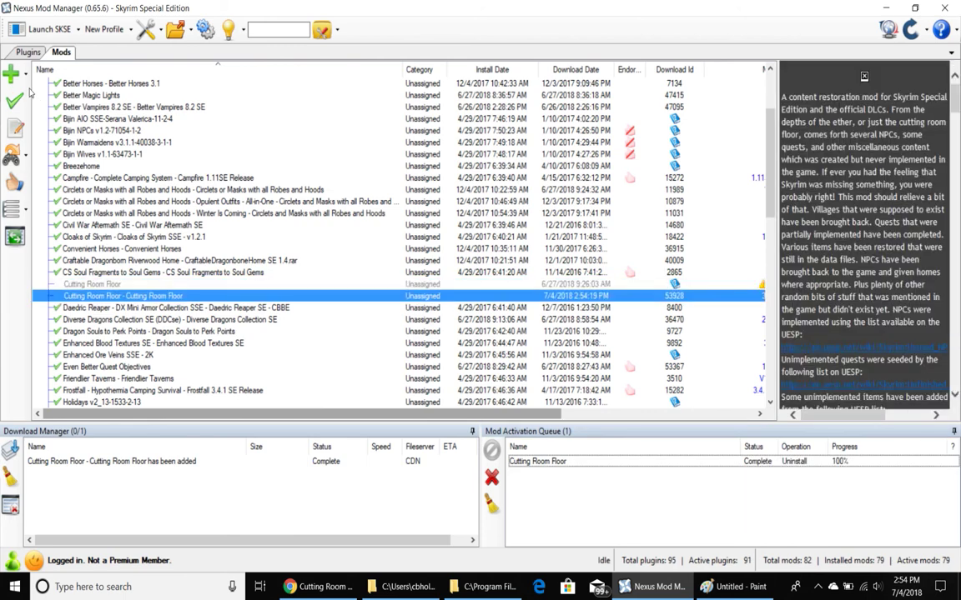
pyautogui.click(19, 100)
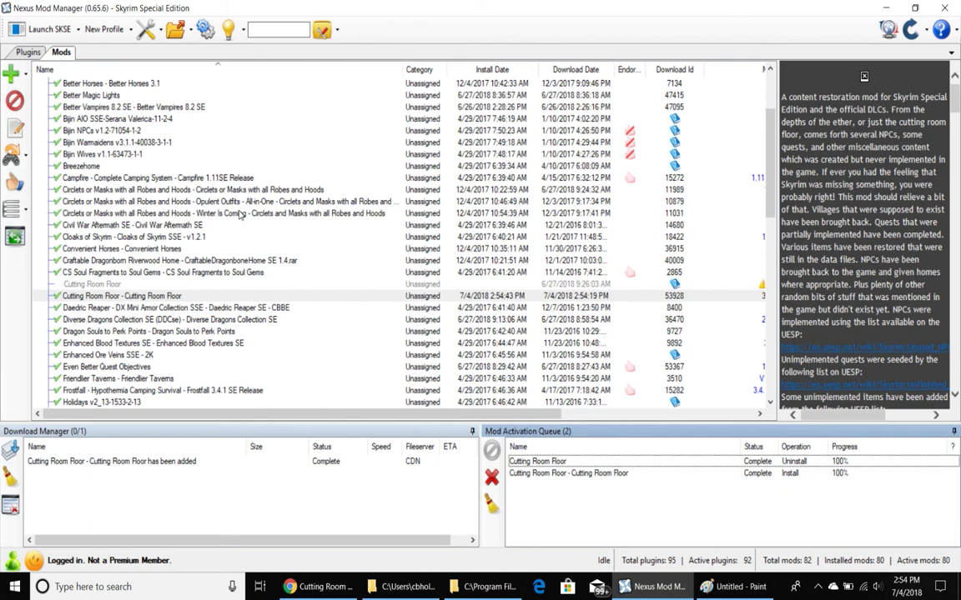
# Look through the rest of the installed mods and the supported tools, including the LOOT launcher, and return to the plugin list.
pyautogui.scroll(-2, 112, 282)
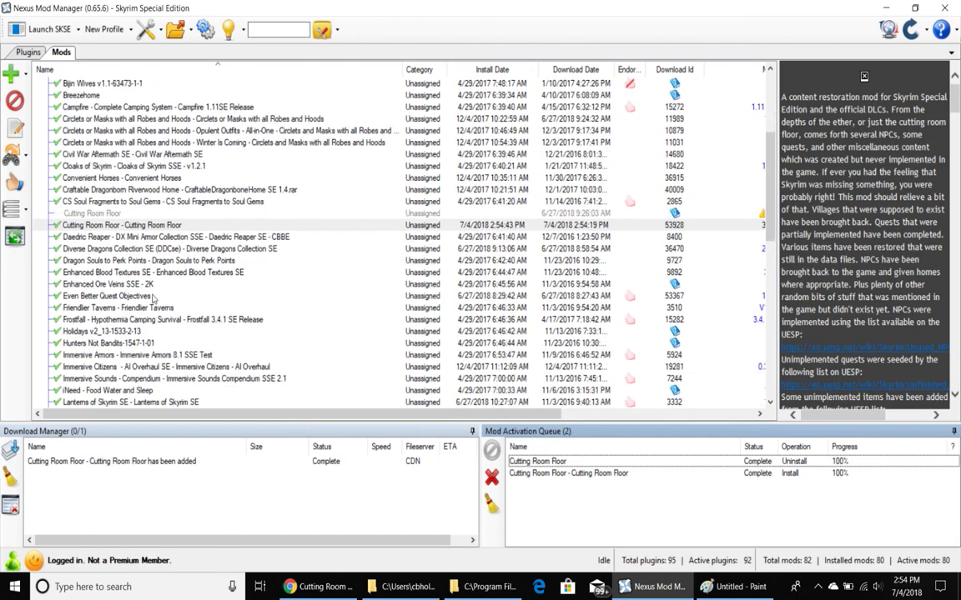
pyautogui.scroll(-8, 231, 257)
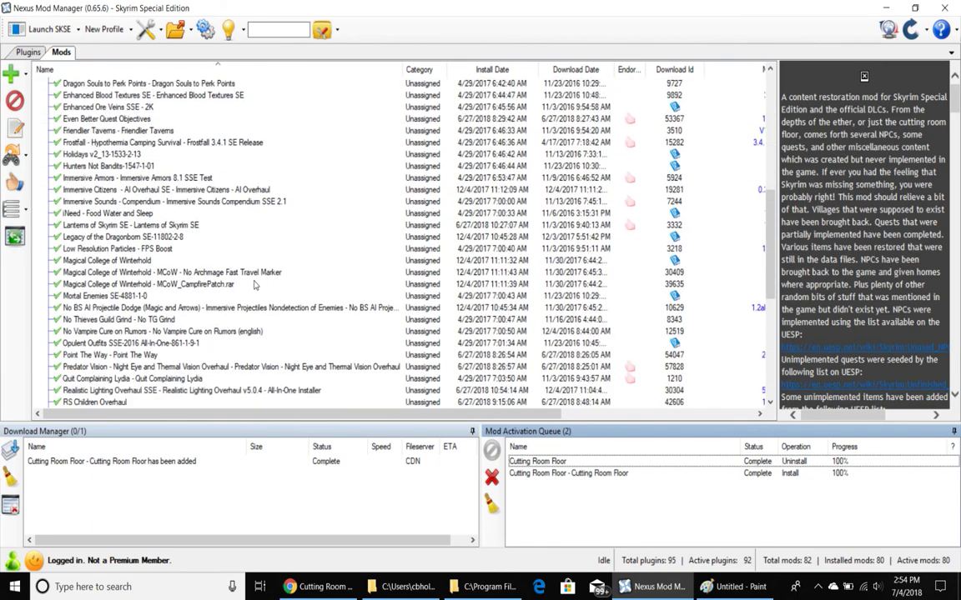
pyautogui.scroll(-4, 256, 284)
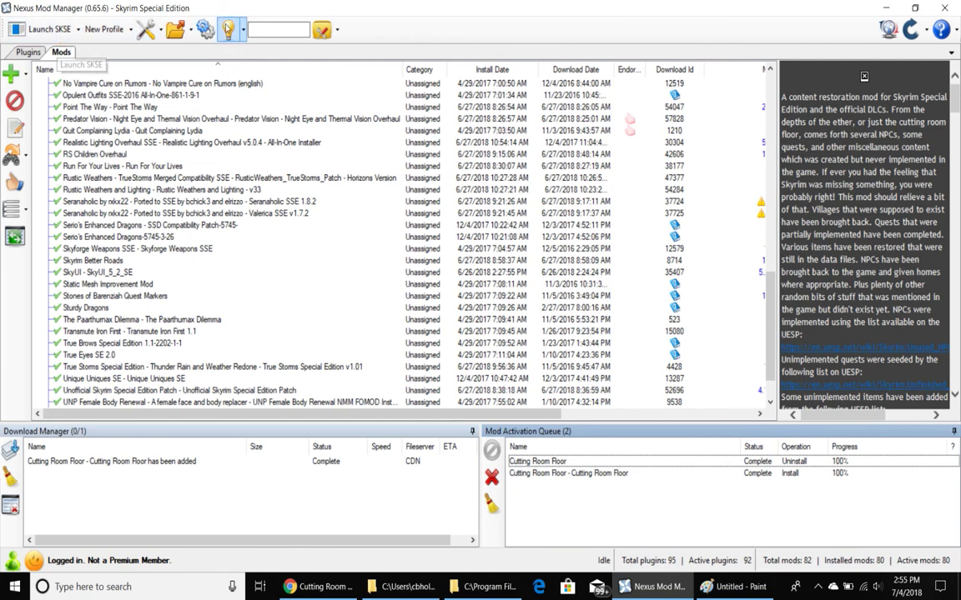
pyautogui.click(337, 31)
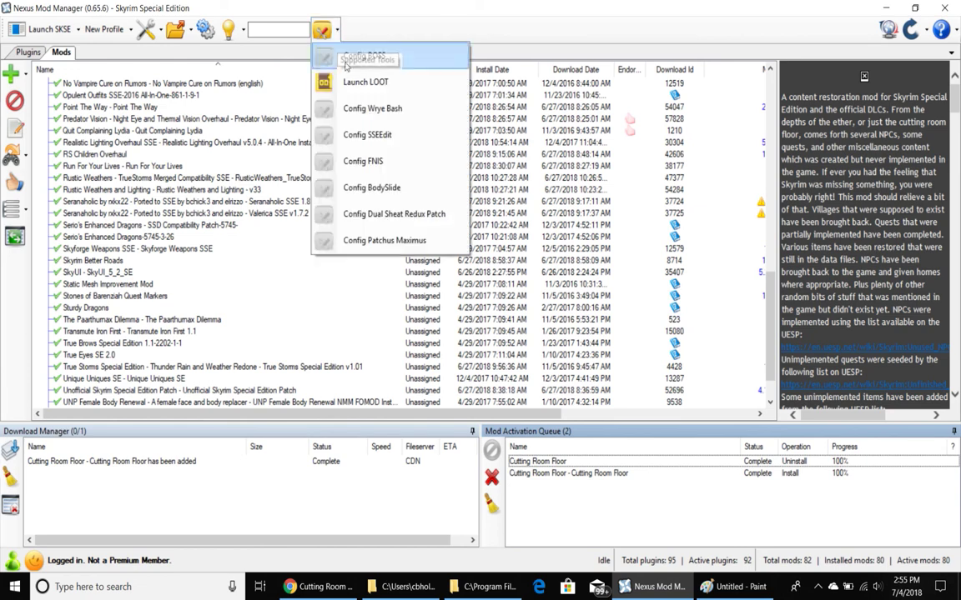
pyautogui.click(27, 53)
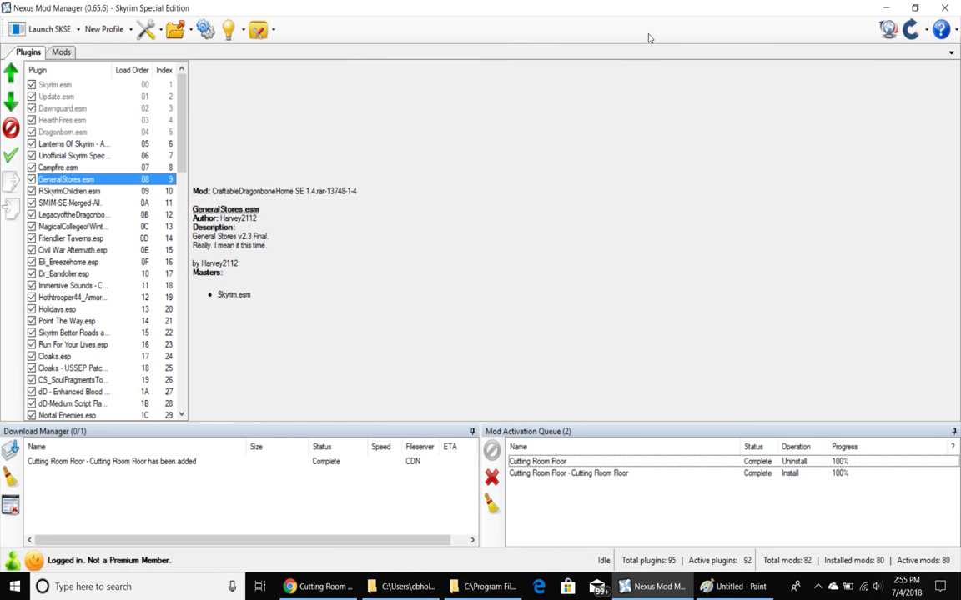
pyautogui.hotkey('alt', 'z')
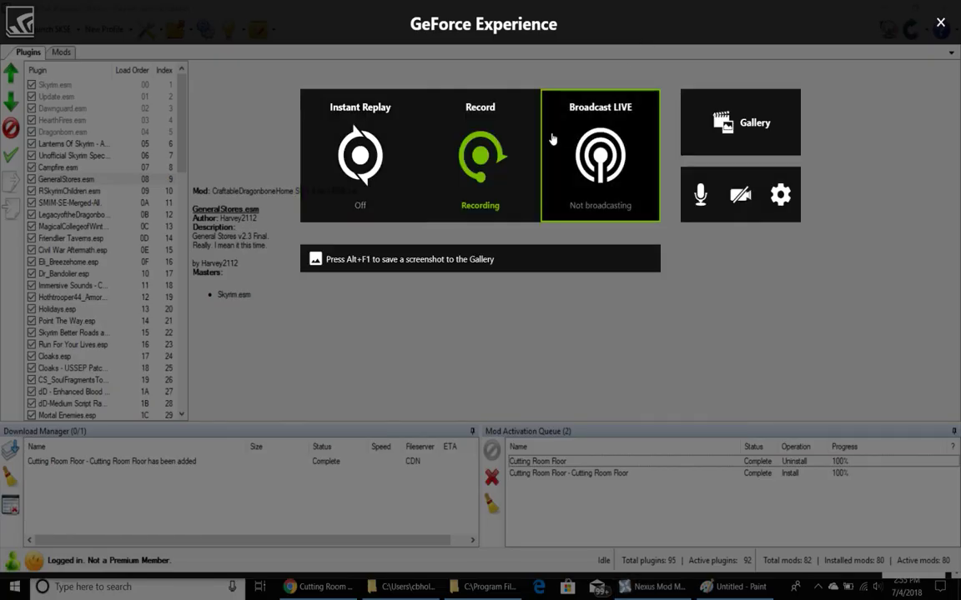